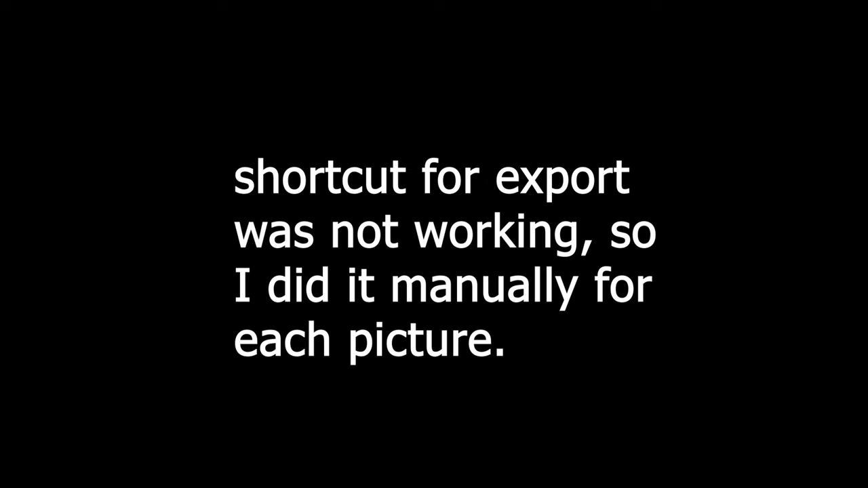
Tweak a Basic panel slider and try lowering overall and red saturation, resetting reds to zero.
scroll(156, 345, "up", 3)
scroll(153, 340, "up", 3)
scroll(169, 314, "up", 5)
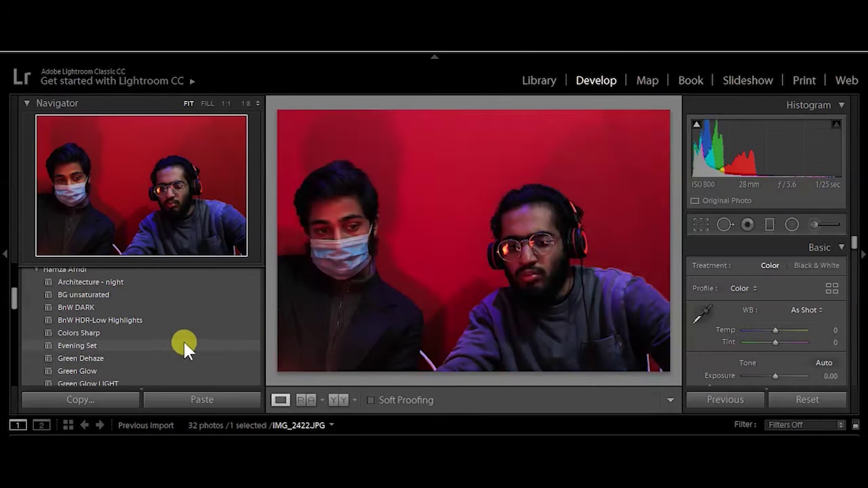
scroll(732, 325, "down", 1)
mouse_move(775, 343)
left_mouse_down()
mouse_move(766, 363)
mouse_move(780, 341)
left_mouse_up()
scroll(774, 352, "down", 2)
scroll(774, 351, "down", 2)
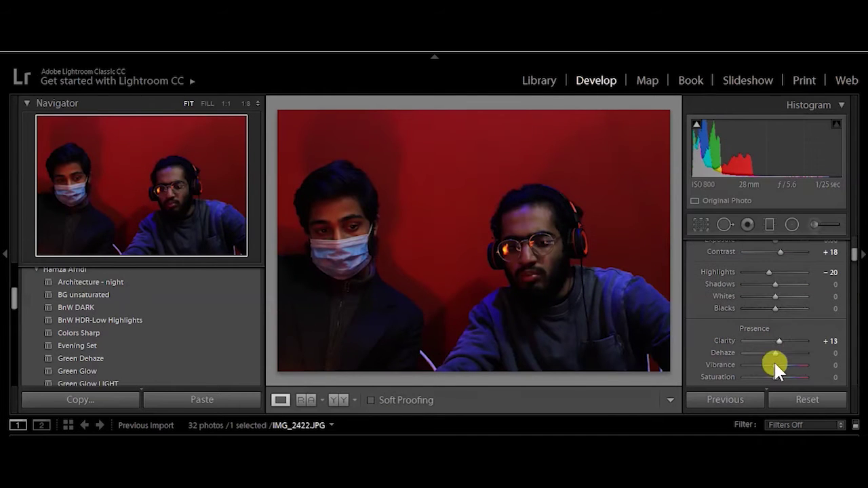
left_click_drag(787, 378, 725, 377)
scroll(721, 367, "down", 5)
left_click_drag(778, 317, 750, 317)
double_click(752, 316)
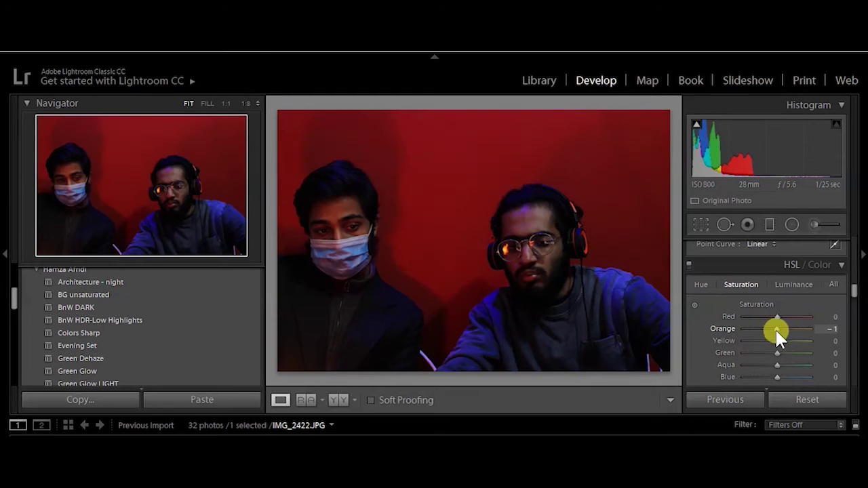
Experiment with red and blue hue shifts, reset red hue, and set aqua hue to about -65.
mouse_move(779, 316)
left_mouse_down()
mouse_move(720, 313)
mouse_move(834, 310)
mouse_move(766, 328)
mouse_move(841, 334)
left_mouse_up()
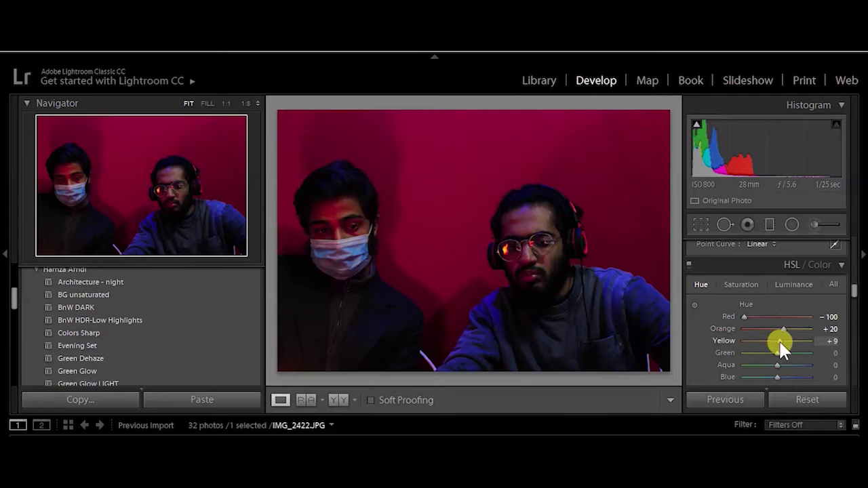
mouse_move(778, 378)
left_mouse_down()
mouse_move(724, 372)
mouse_move(822, 379)
left_mouse_up()
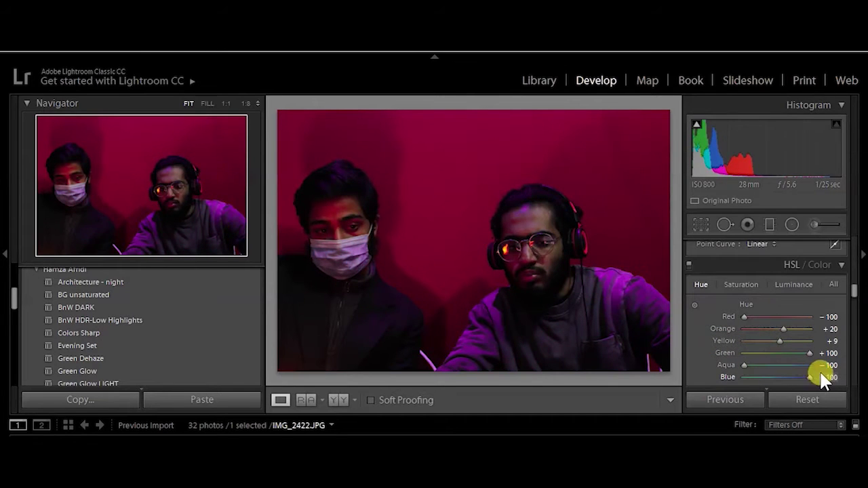
double_click(730, 317)
left_click(741, 284)
mouse_move(775, 316)
left_mouse_down()
mouse_move(701, 315)
mouse_move(775, 318)
left_mouse_up()
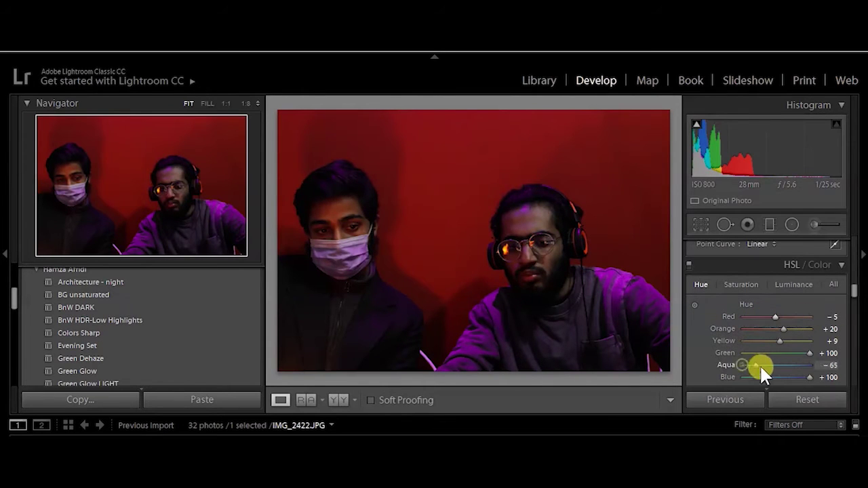
Brighten the blue luminance, then try lower highlights and undo that change.
left_click(793, 284)
left_click_drag(778, 377, 785, 378)
scroll(741, 284, "up", 5)
left_click_drag(777, 317, 731, 315)
key("ctrl+z")
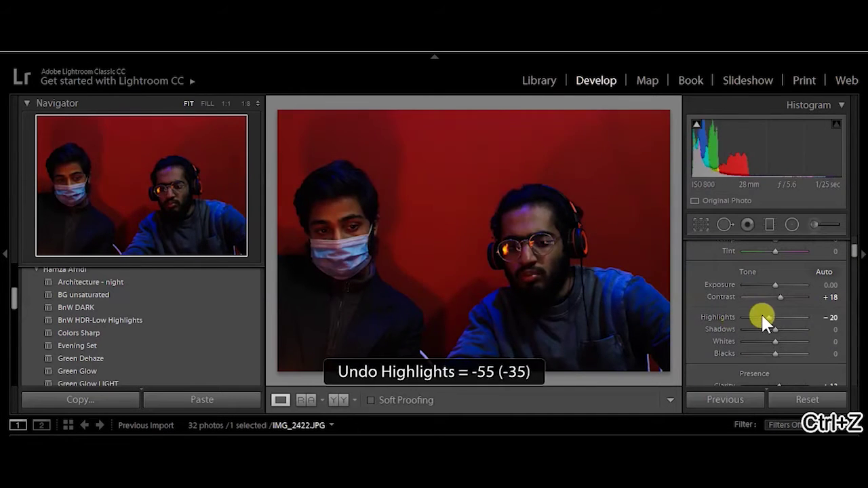
Compare before and after on IMG_2422, then save the look as the Blue Lights 101 preset.
key("y")
key("y")
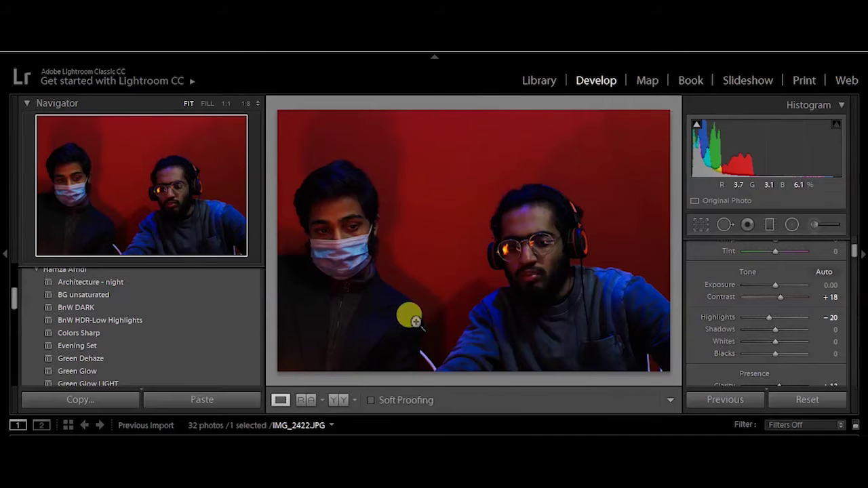
key("Right")
key("Left")
key("Left")
key("ctrl+shift+n")
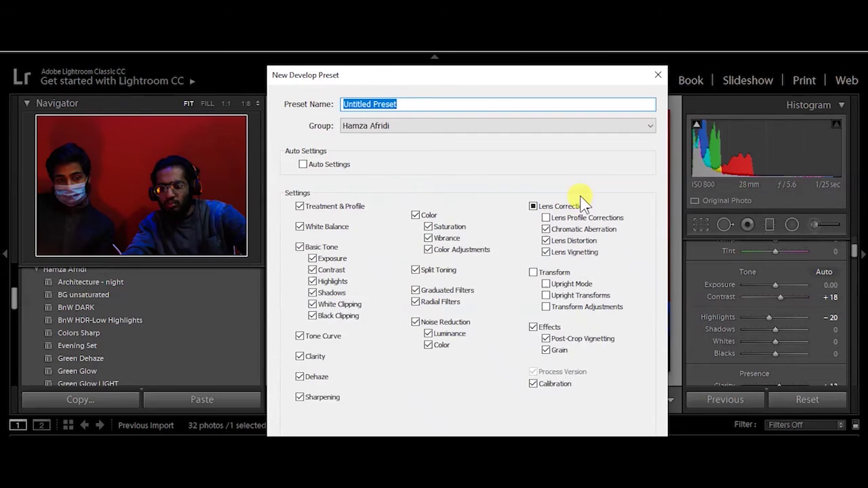
type("101")
key("Return")
key("Right")
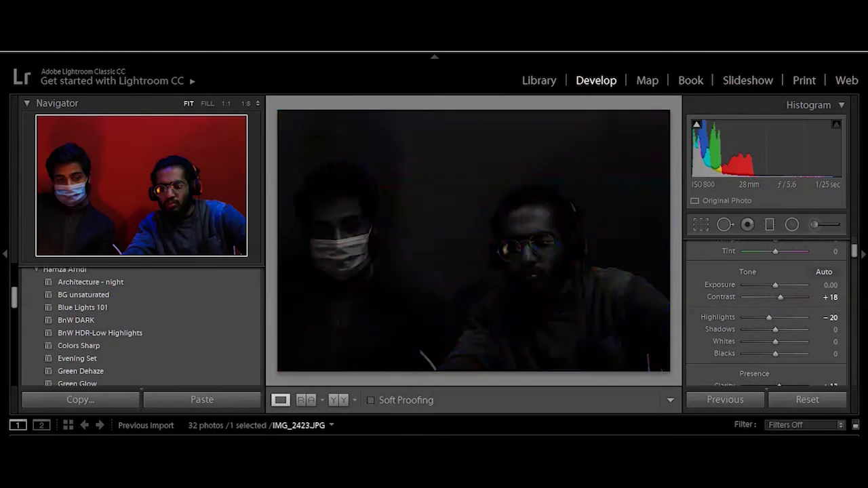
key("Right")
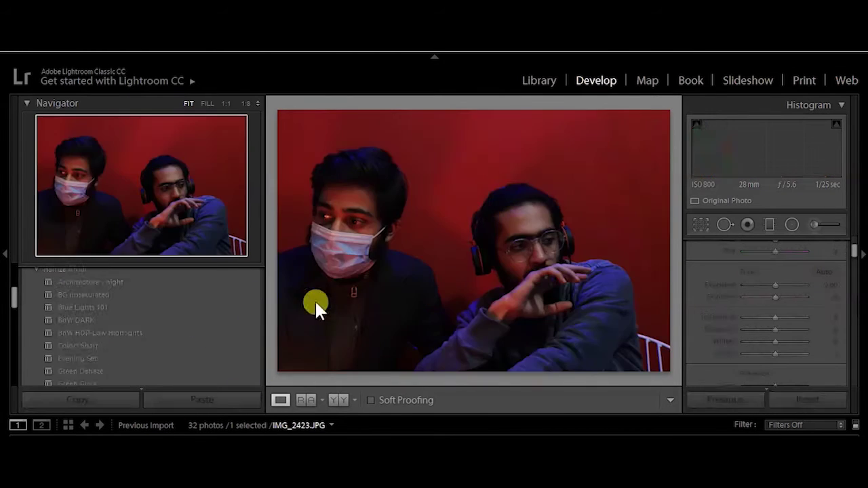
Apply the Blue Lights 101 preset and raise the Noise Reduction Luminance.
left_click(242, 307)
scroll(768, 314, "down", 5)
scroll(768, 315, "down", 5)
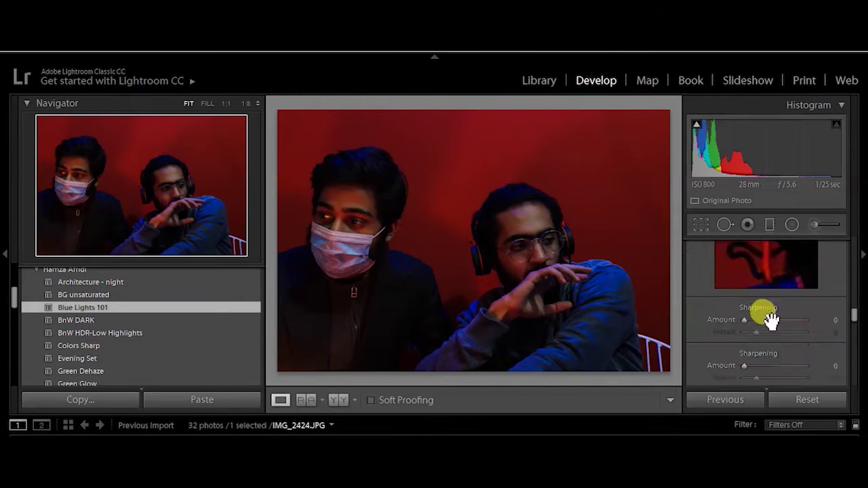
scroll(768, 314, "down", 3)
left_click_drag(770, 340, 774, 354)
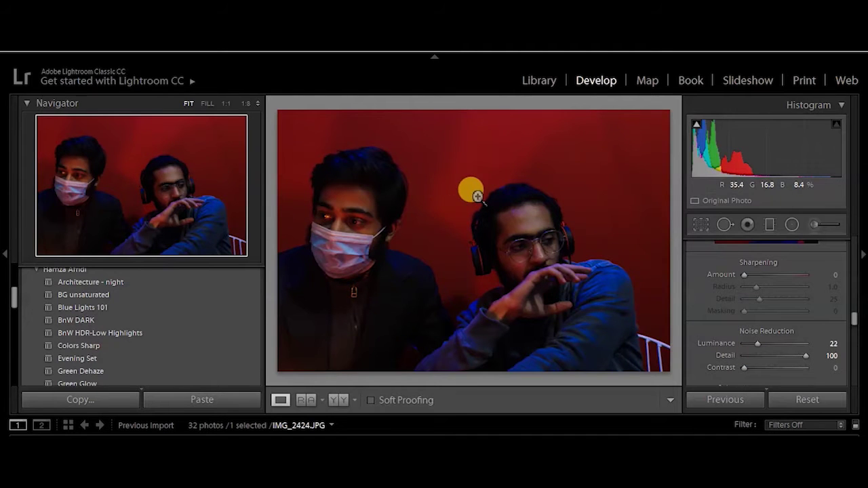
key("shift")
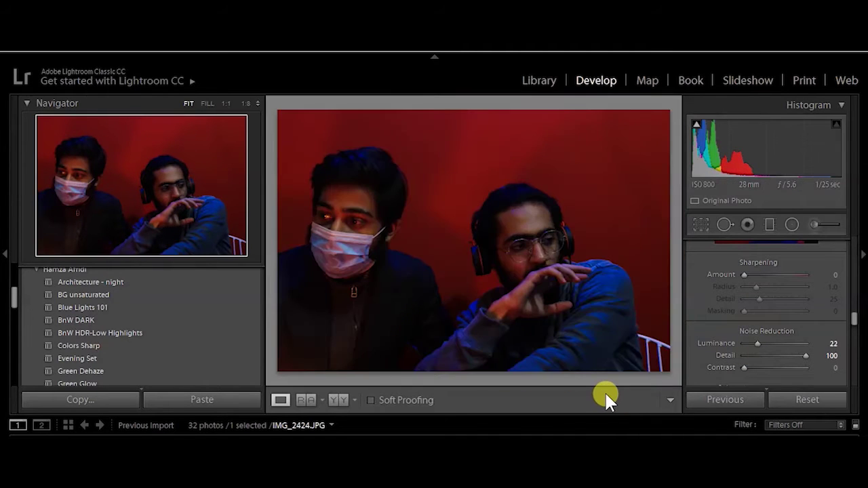
left_click(476, 250)
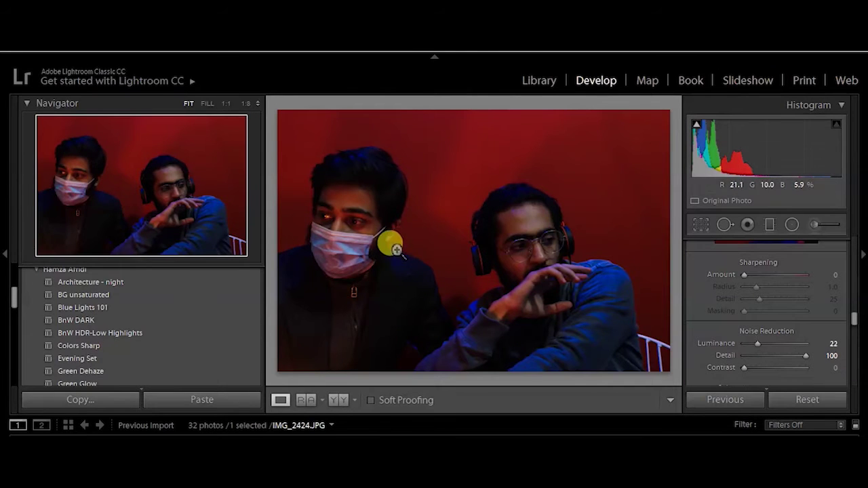
Export the photo after checking 1:1 detail and crop, skipping files that already exist.
key("ctrl+shift+e")
scroll(501, 376, "down", 5)
scroll(491, 386, "up", 5)
key("Return")
left_click(477, 255)
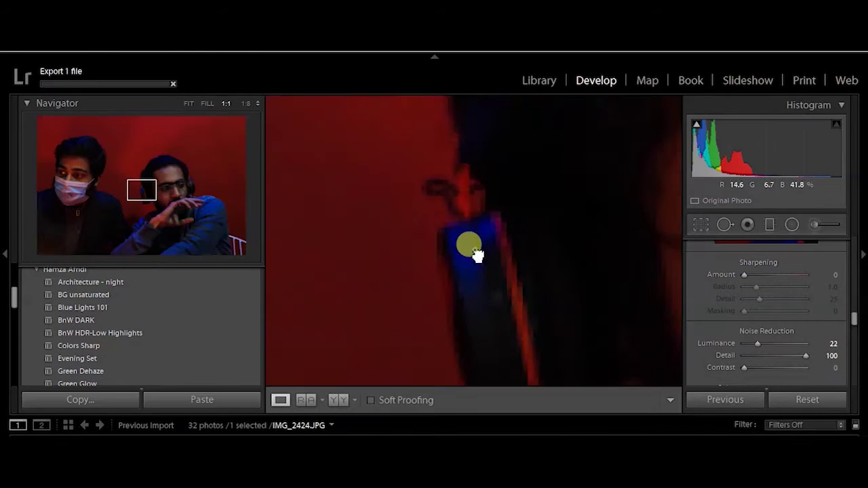
key("r")
key("r")
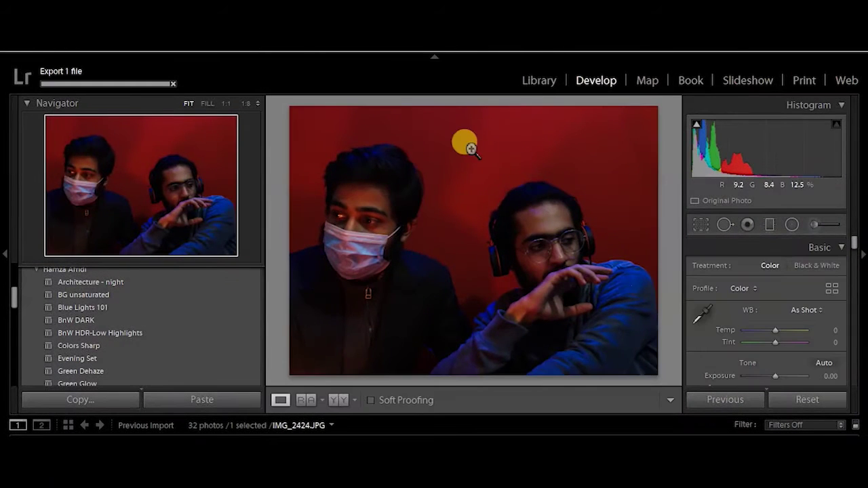
left_click(13, 44)
left_click(95, 217)
key("Return")
left_click(484, 360)
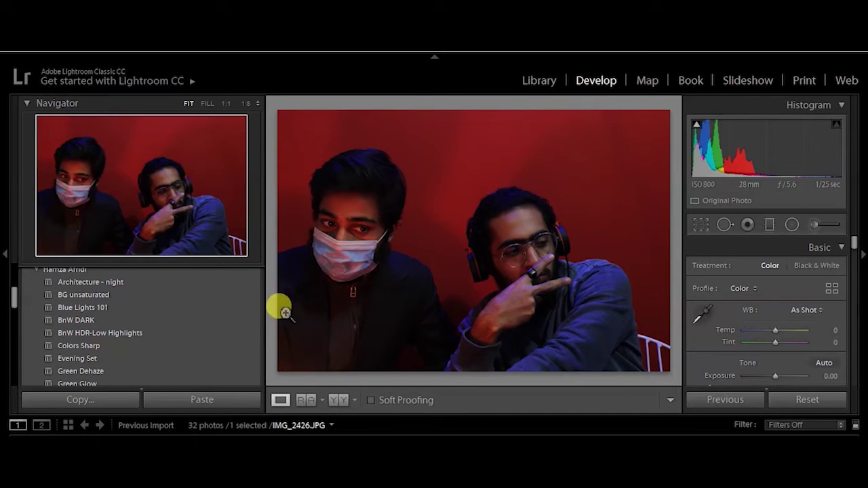
Remove the unwanted photo and apply the Architecture - night preset to the next one.
key("Delete")
left_click(453, 288)
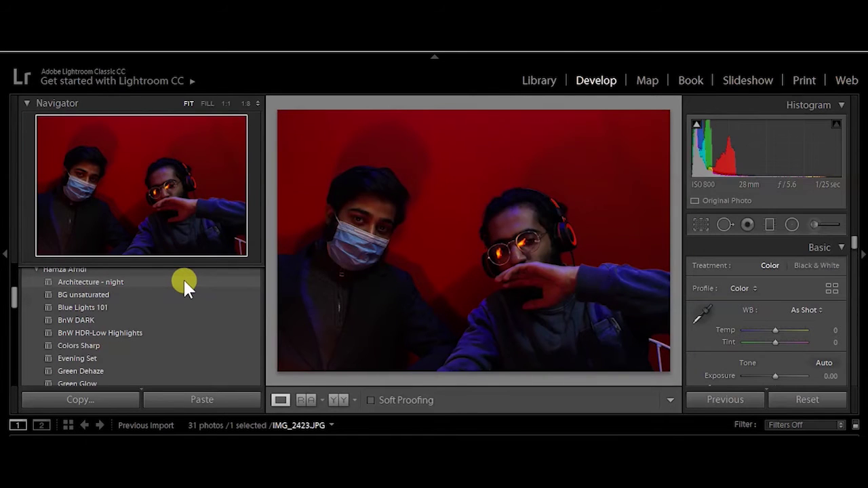
left_click(184, 281)
scroll(736, 317, "down", 5)
Shift the red hue toward magenta, view saturation, and compare before and after.
scroll(736, 318, "down", 5)
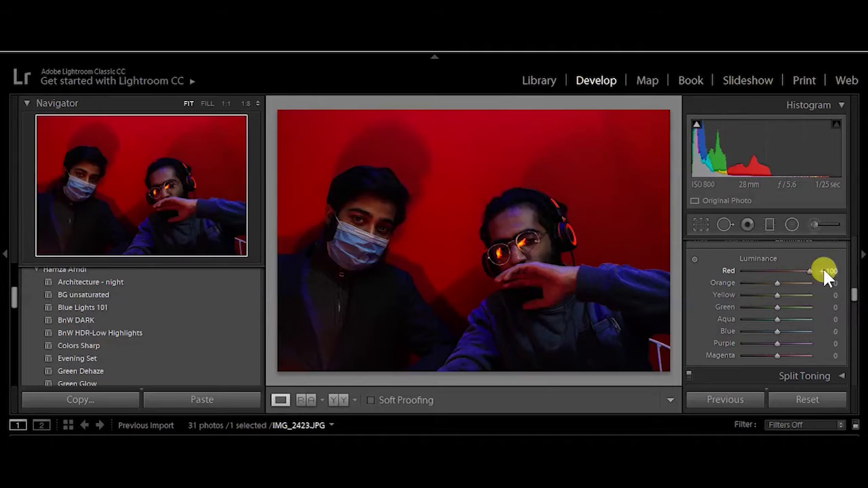
mouse_move(777, 316)
left_mouse_down()
mouse_move(726, 314)
mouse_move(760, 314)
mouse_move(764, 330)
mouse_move(739, 339)
mouse_move(773, 334)
mouse_move(762, 326)
left_mouse_up()
left_click(746, 283)
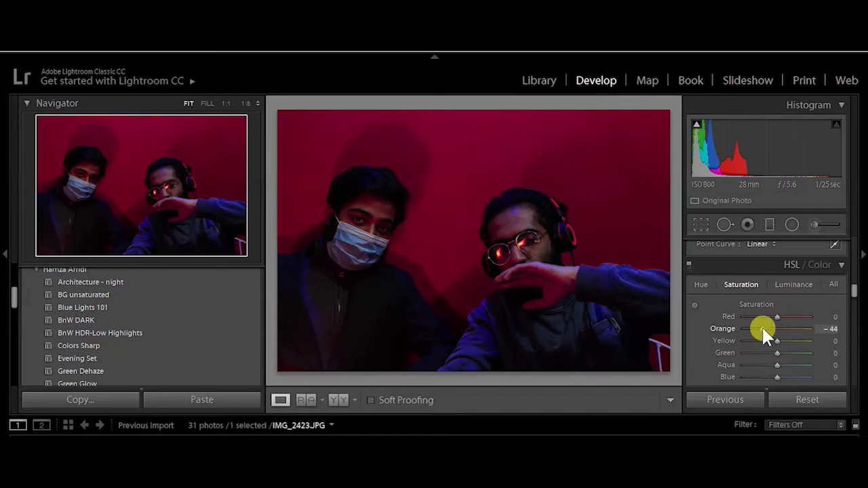
key("y")
key("y")
Export the magenta-toned portrait with the current export settings.
key("alt+f")
left_click(102, 217)
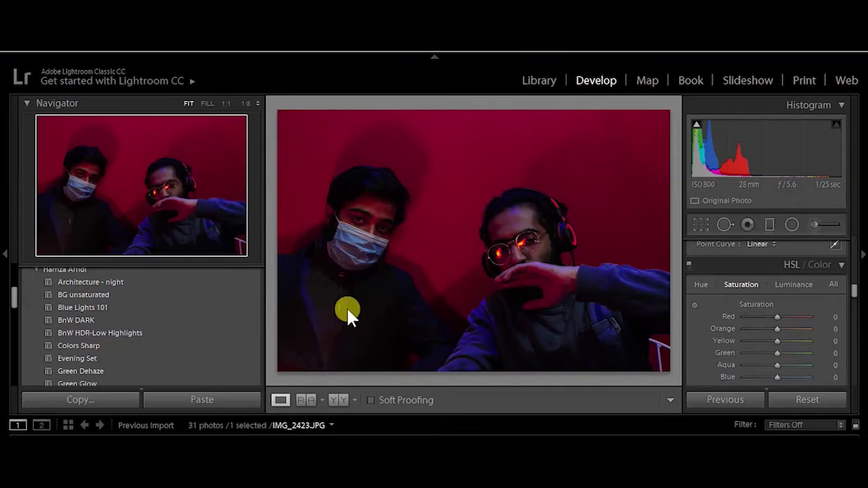
key("Return")
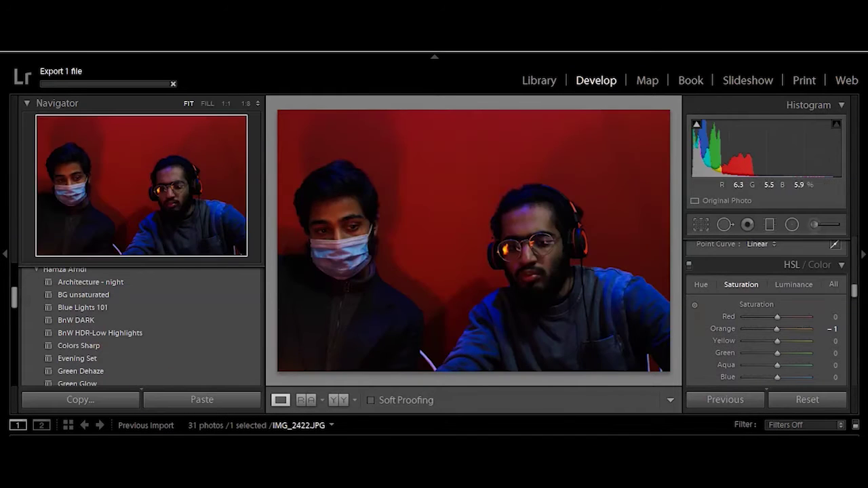
key("ctrl+shift+n")
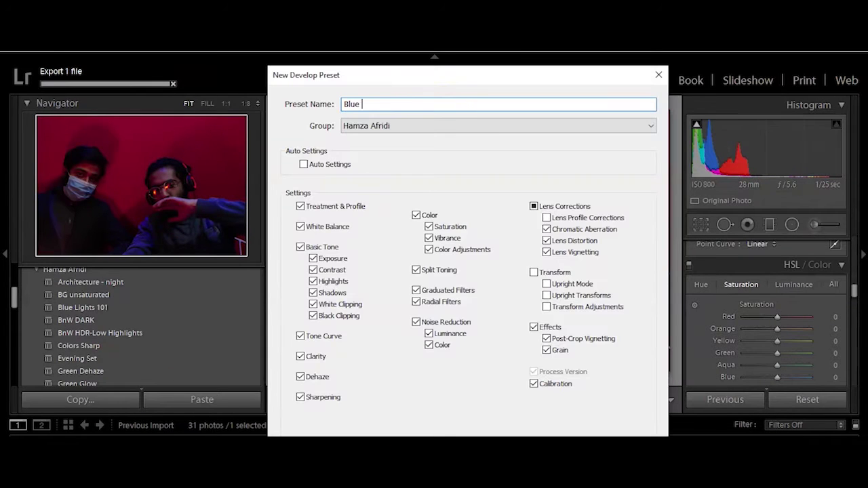
Save the Blue Pink 101 preset, apply it, then remove the current photo from the set.
type("Pink 1")
key("Return")
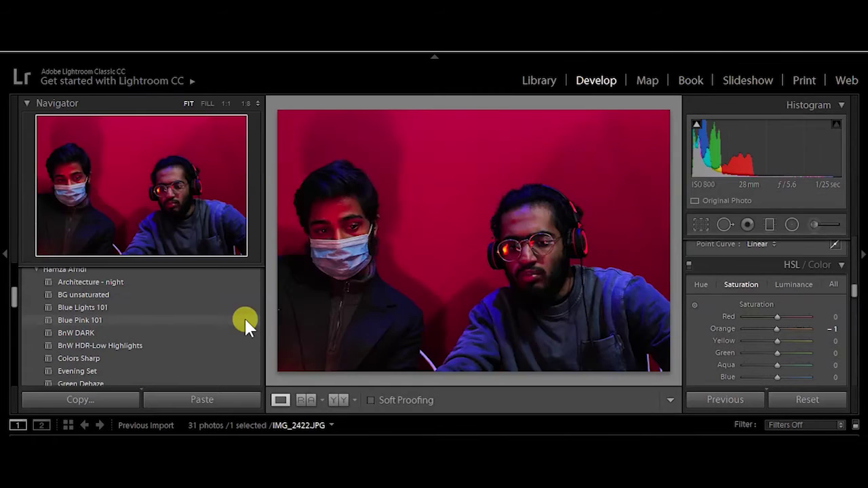
left_click(226, 322)
key("Delete")
left_click(453, 293)
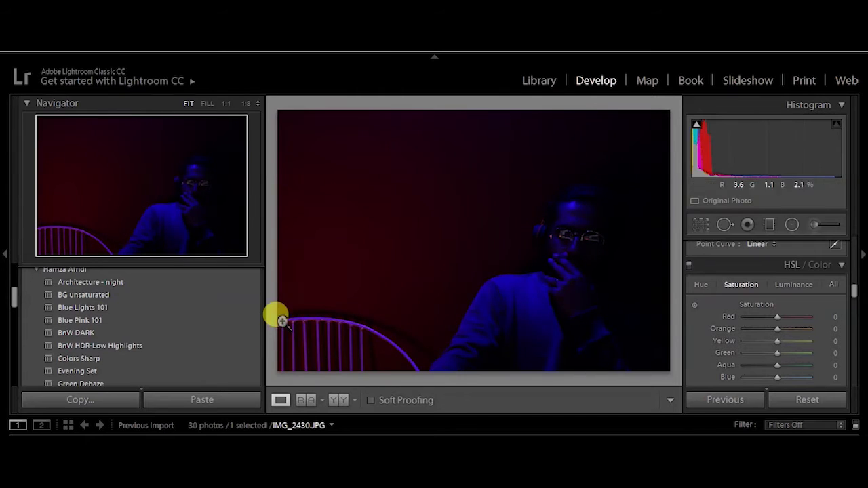
Draw an inverted radial filter over the upper-left background with feather about 51.
left_click(237, 320)
left_click(792, 225)
left_click_drag(323, 180, 417, 255)
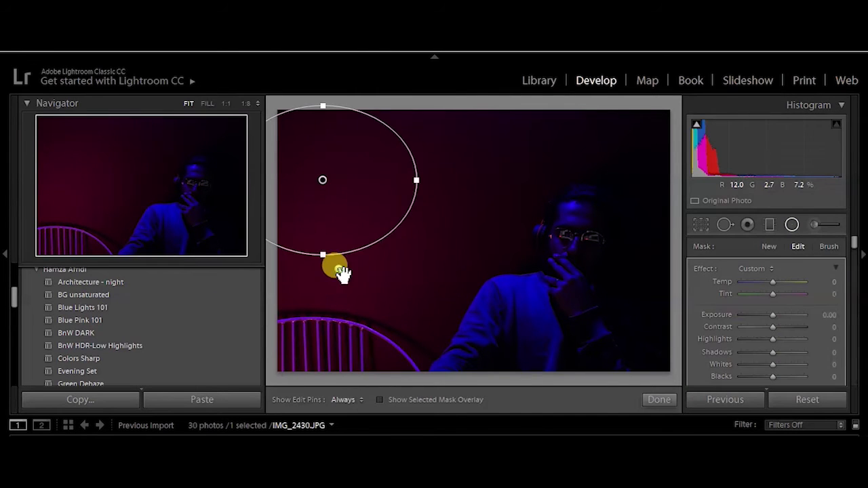
left_click_drag(417, 180, 500, 180)
left_click_drag(338, 310, 329, 392)
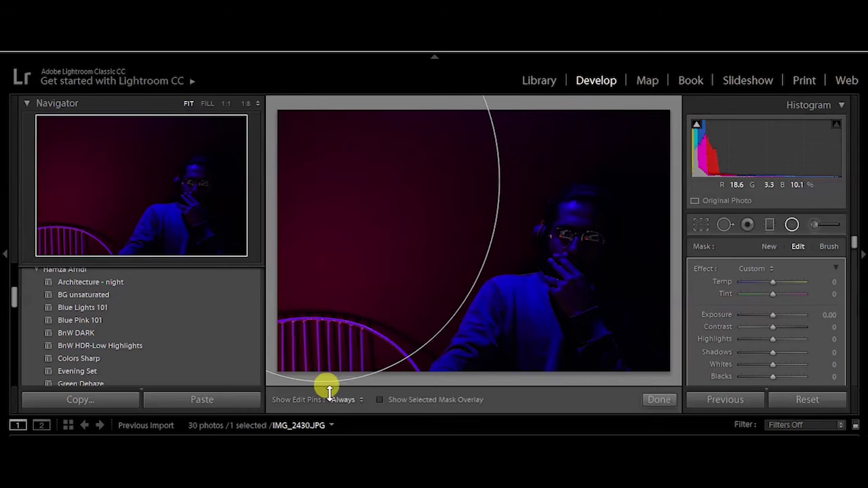
scroll(746, 328, "down", 5)
key("o")
left_click(748, 350)
left_click_drag(759, 338, 773, 338)
left_click_drag(500, 180, 477, 180)
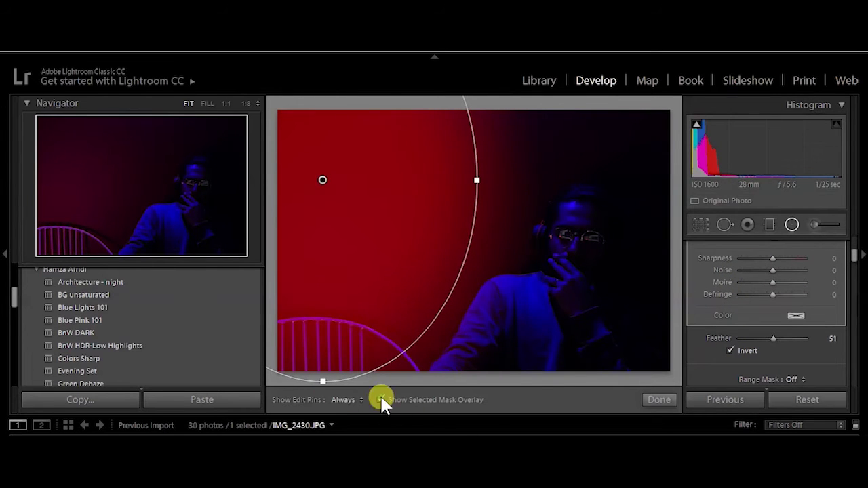
left_click(379, 400)
Tune the filter's effect sliders, trying Dehaze −100 then resetting it and raising saturation.
left_click(226, 103)
key("ctrl+z")
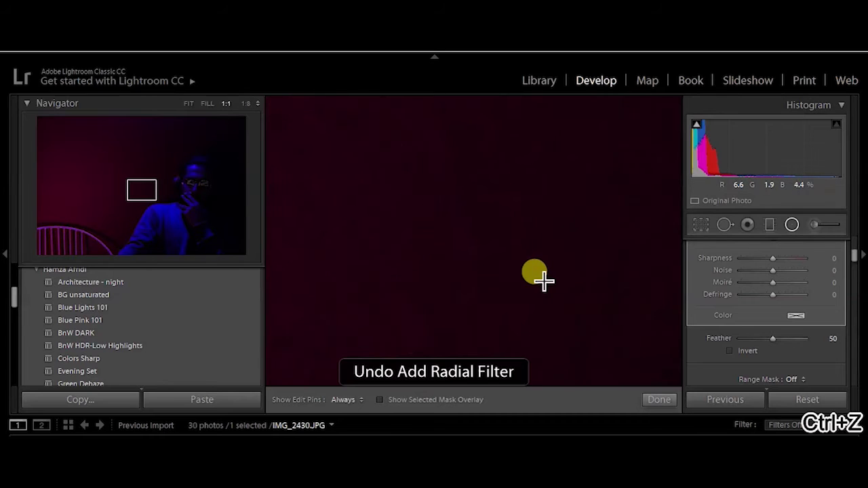
left_click(207, 103)
left_click(142, 188)
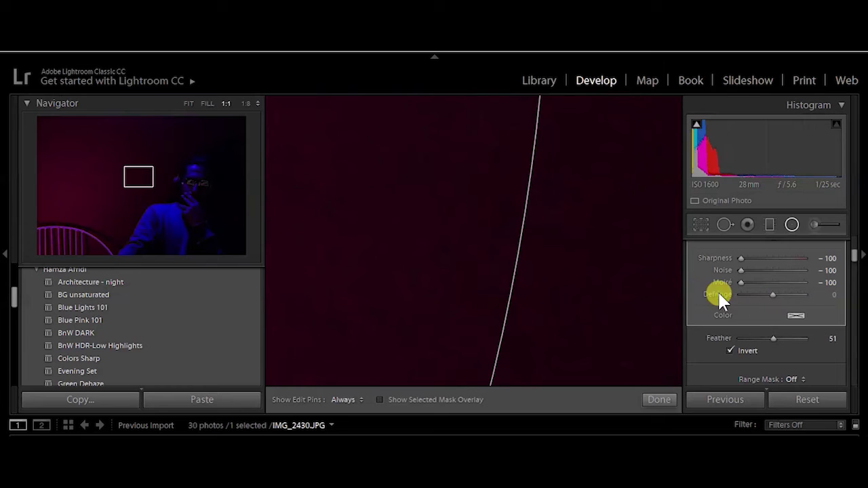
scroll(709, 258, "up", 2)
left_click_drag(830, 273, 657, 273)
left_click(185, 108)
left_click(188, 103)
double_click(720, 271)
left_click_drag(773, 283, 843, 285)
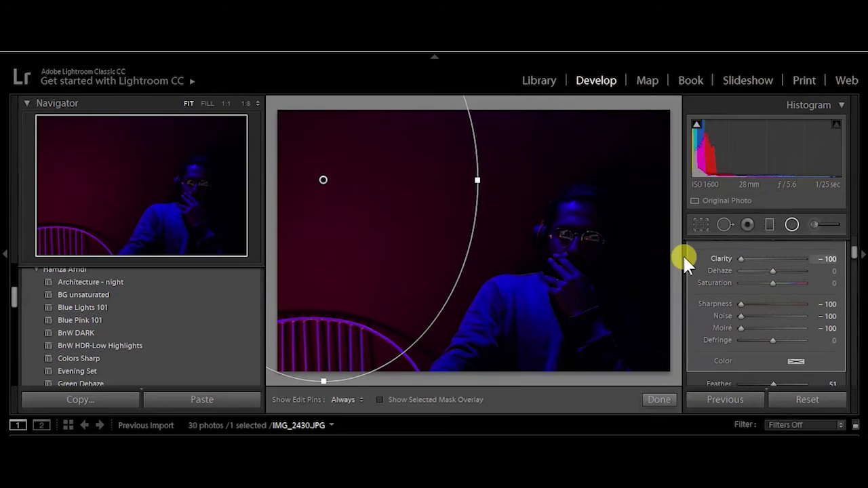
left_click(661, 401)
left_click(54, 42)
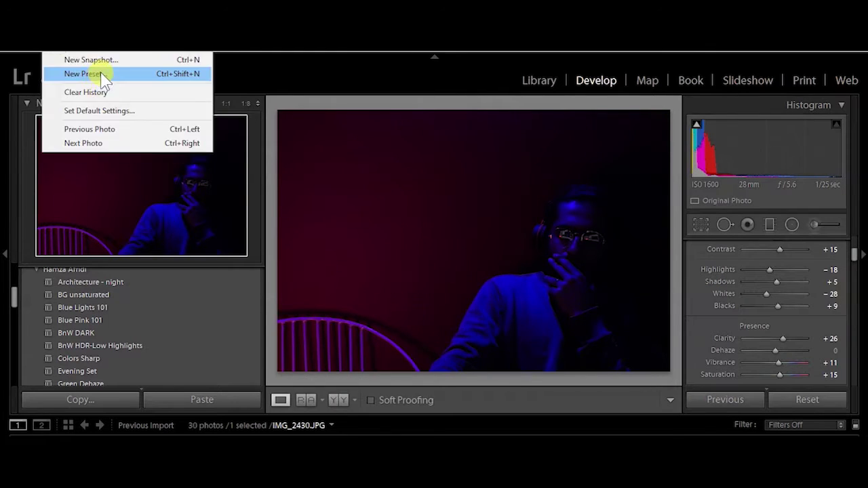
Create a new develop preset named Blue Dark 101 in the current preset group.
left_click(126, 72)
type("Blue Dark")
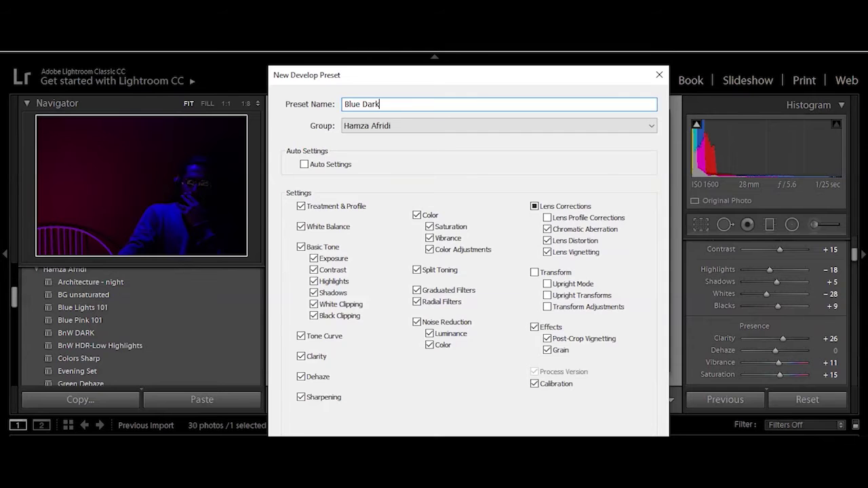
type("101")
key("Return")
key("ctrl+shift+e")
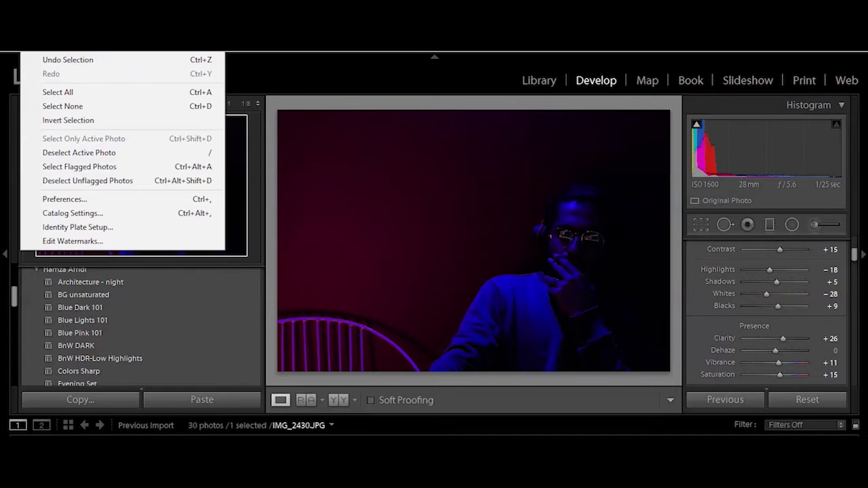
Turn off the export watermark's text shadow and save it as a new watermark preset.
left_click(112, 199)
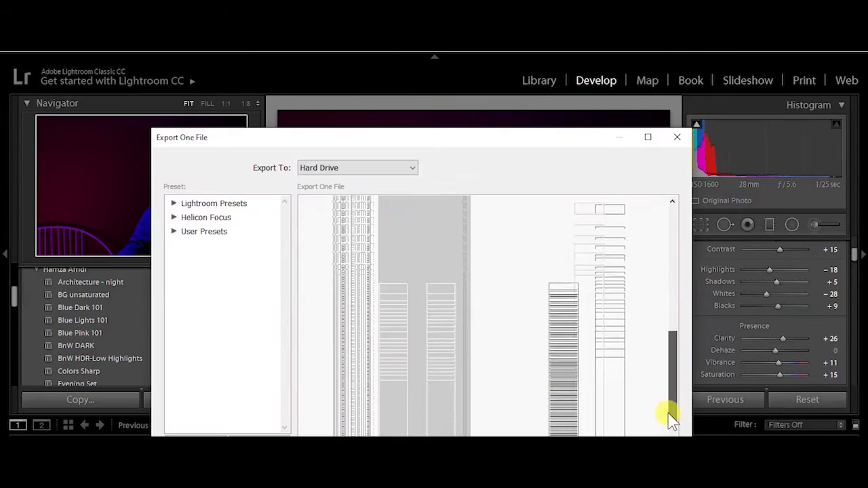
left_click(489, 418)
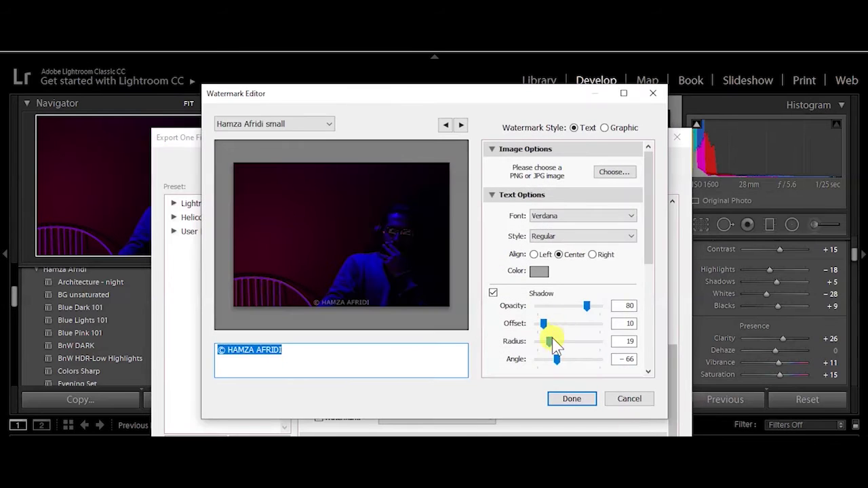
left_click(493, 293)
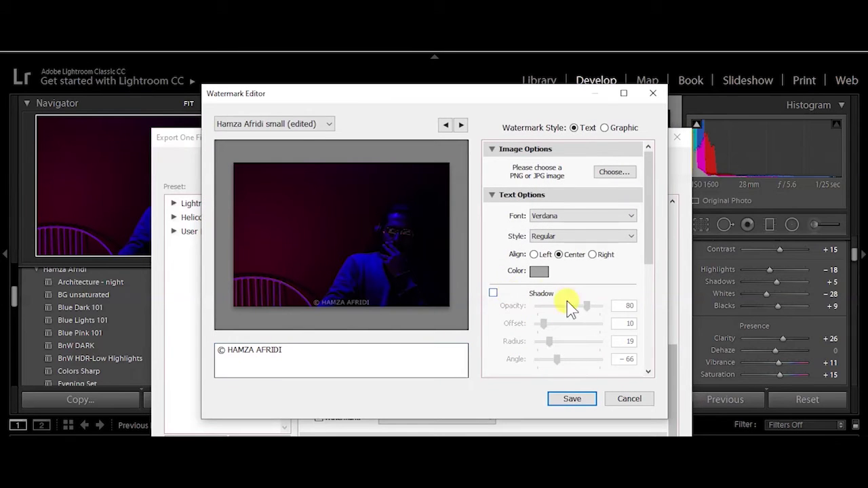
left_click(572, 398)
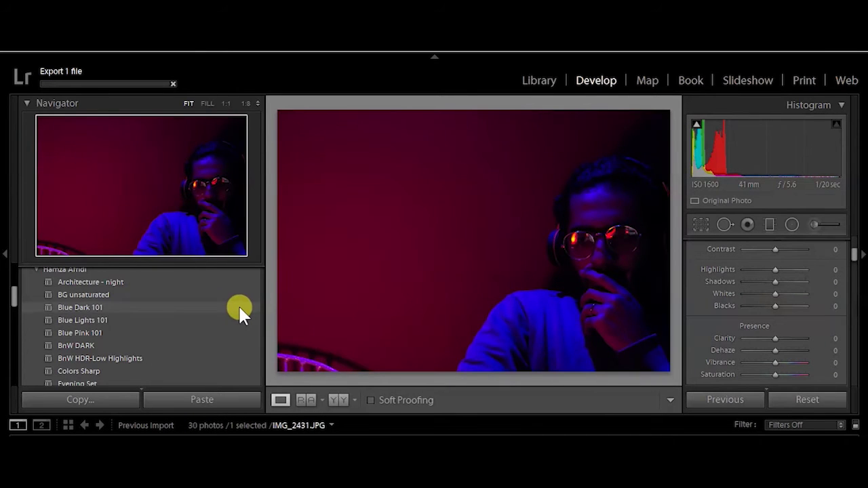
Apply Blue Dark 101, undo the red hue shift, set red saturation to −11, and export with previous settings.
left_click(238, 304)
scroll(778, 311, "down", 5)
scroll(702, 276, "down", 3)
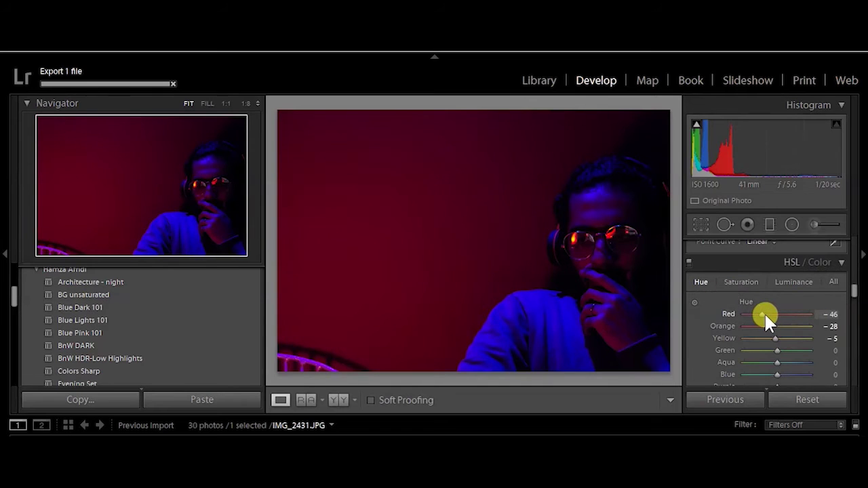
key("ctrl+z")
left_click(742, 281)
left_click_drag(777, 314, 771, 314)
key("alt+f")
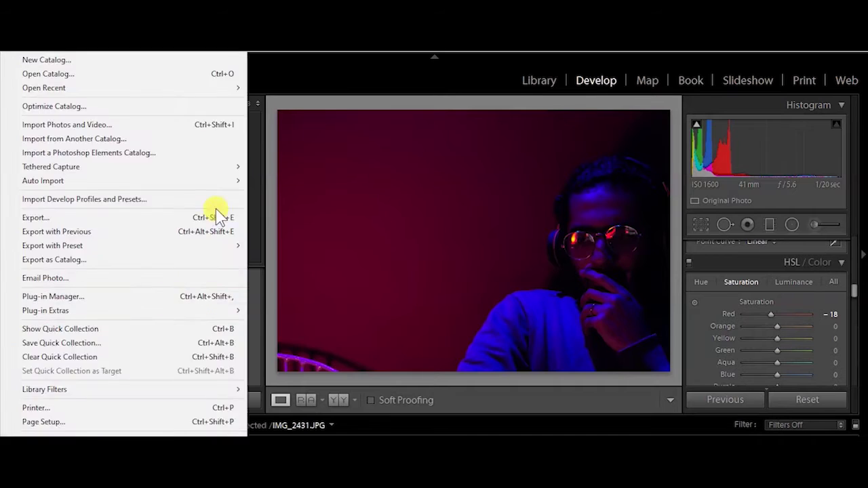
left_click(203, 233)
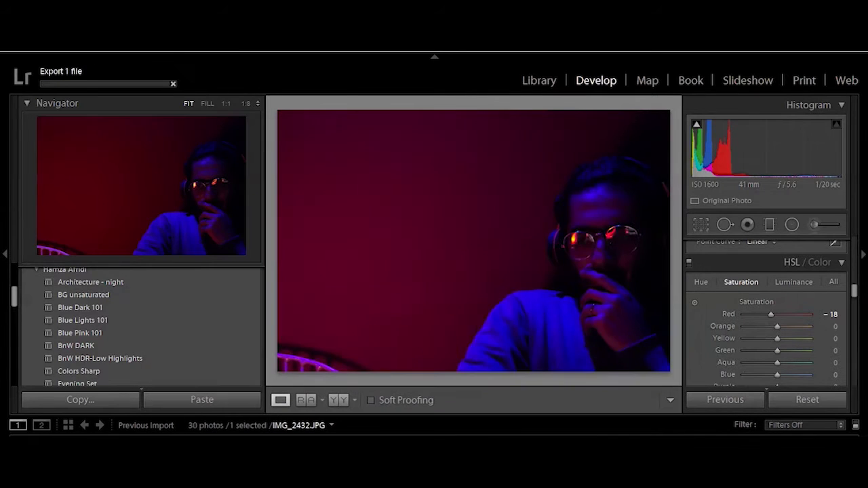
On the next portrait, undo an accidental label, lower red saturation, and export with previous settings.
key("Right")
key("Right")
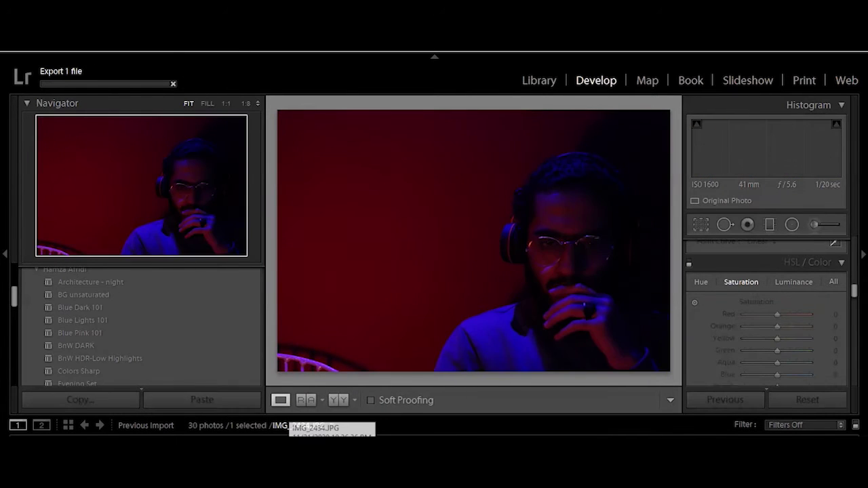
key("8")
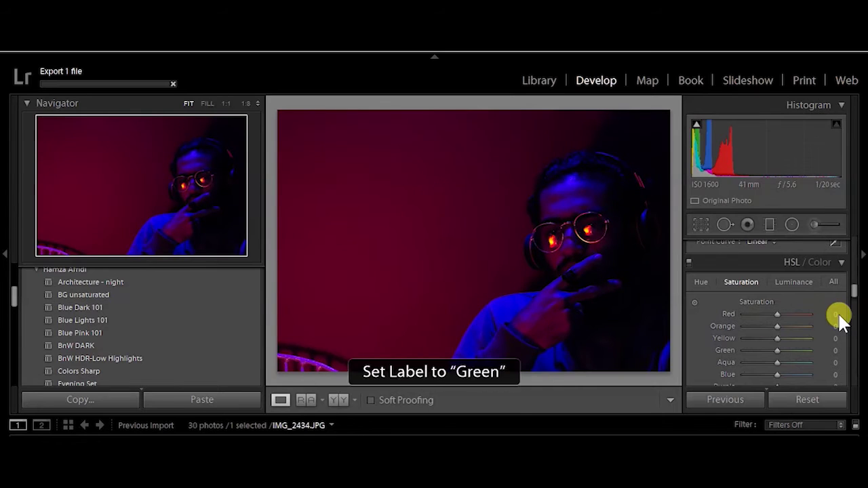
key("ctrl+z")
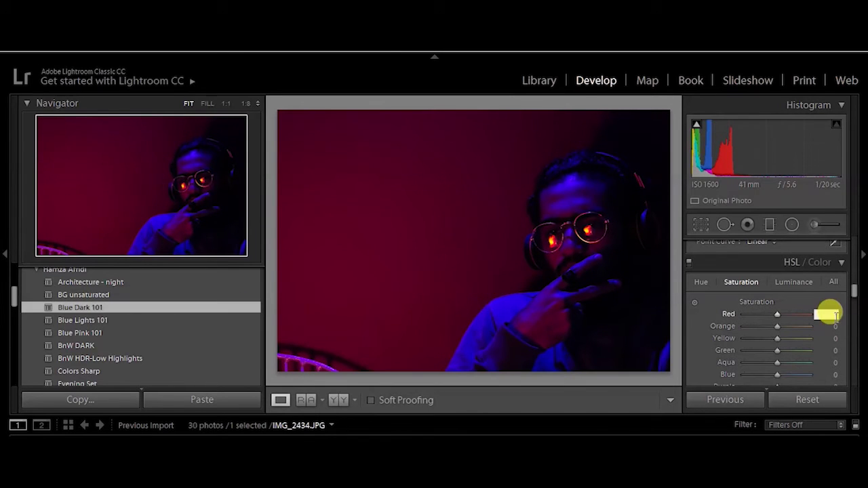
left_click_drag(831, 314, 783, 311)
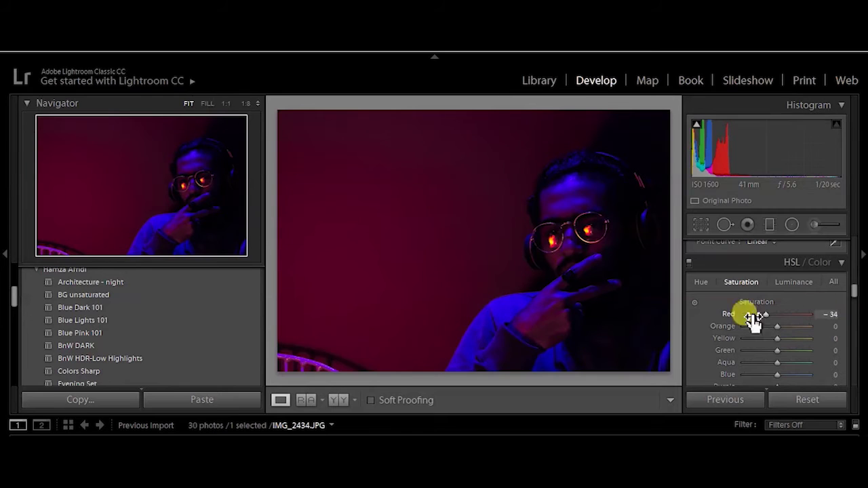
key("ctrl+alt+shift+e")
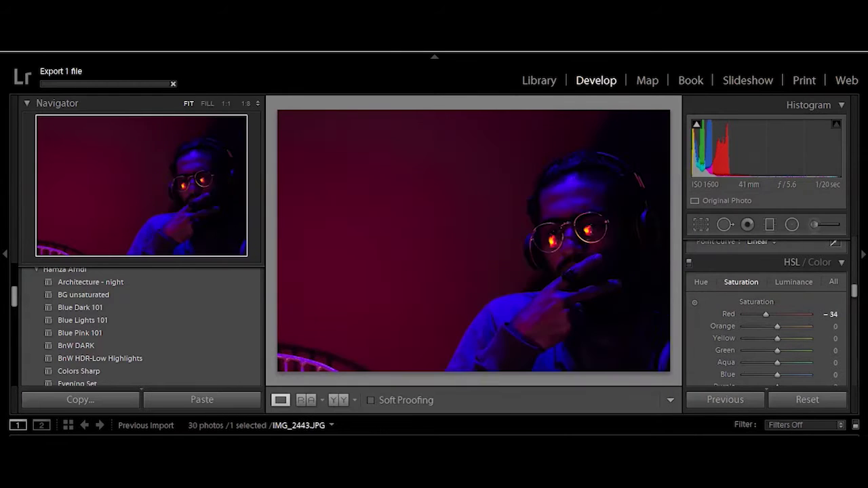
key("Left")
key("Left")
key("Left")
key("Left")
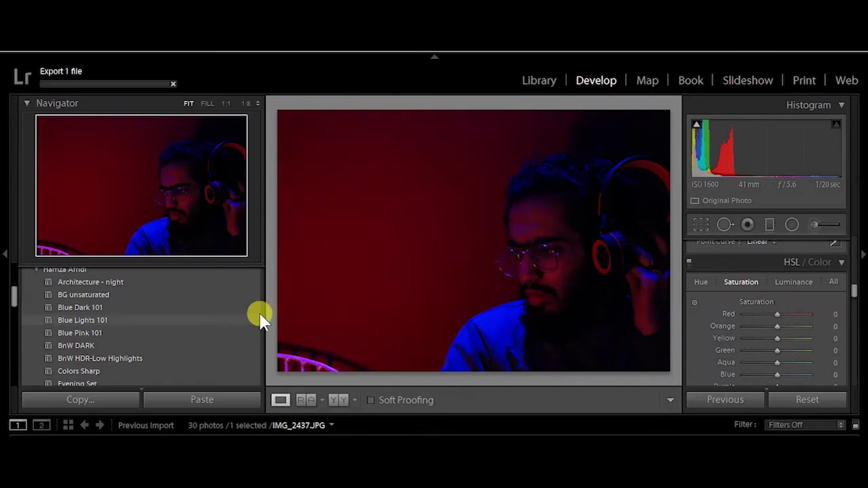
Lower the red saturation and reset the red, orange and yellow hue shifts.
left_click_drag(832, 313, 835, 319)
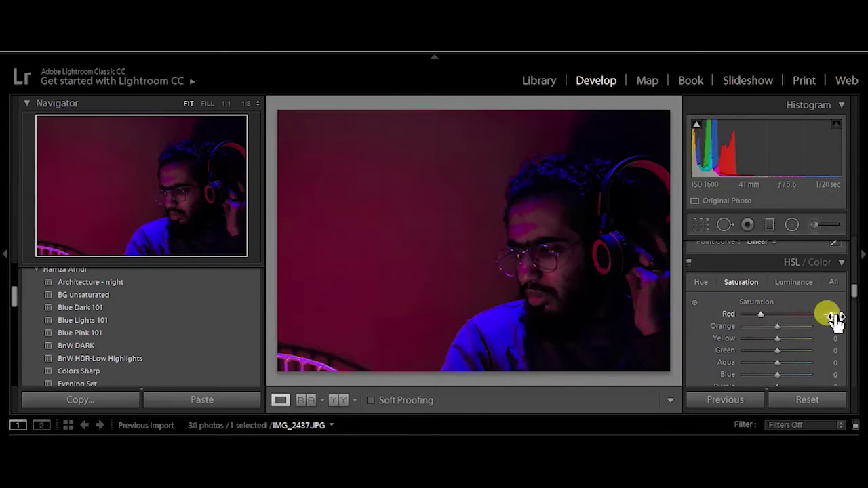
type("0")
double_click(763, 311)
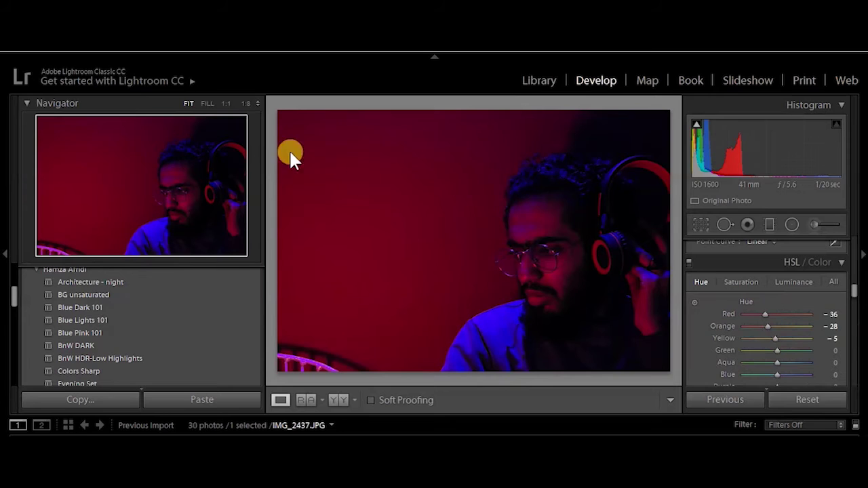
scroll(244, 366, "down", 2)
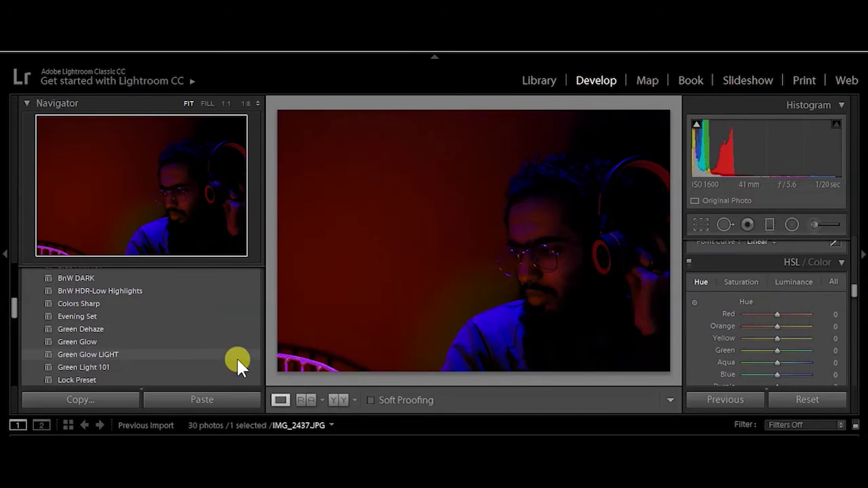
scroll(238, 359, "down", 2)
scroll(246, 349, "down", 2)
scroll(246, 350, "down", 2)
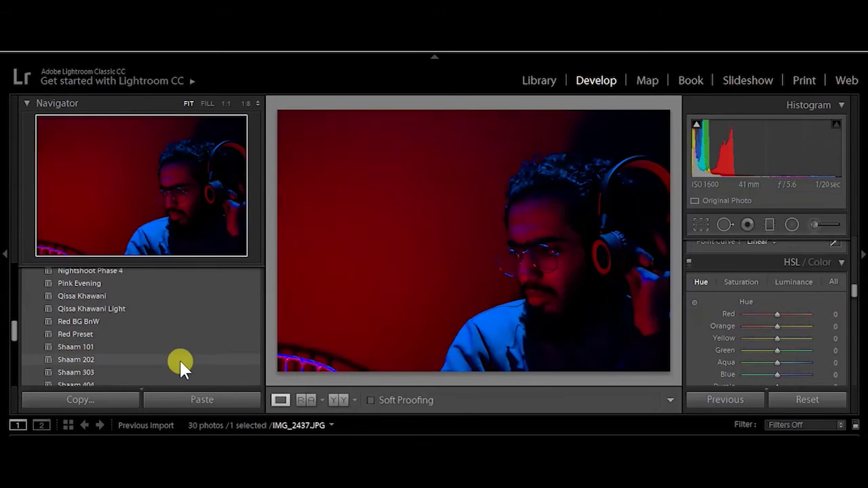
scroll(178, 358, "up", 2)
scroll(135, 336, "up", 3)
scroll(84, 310, "up", 1)
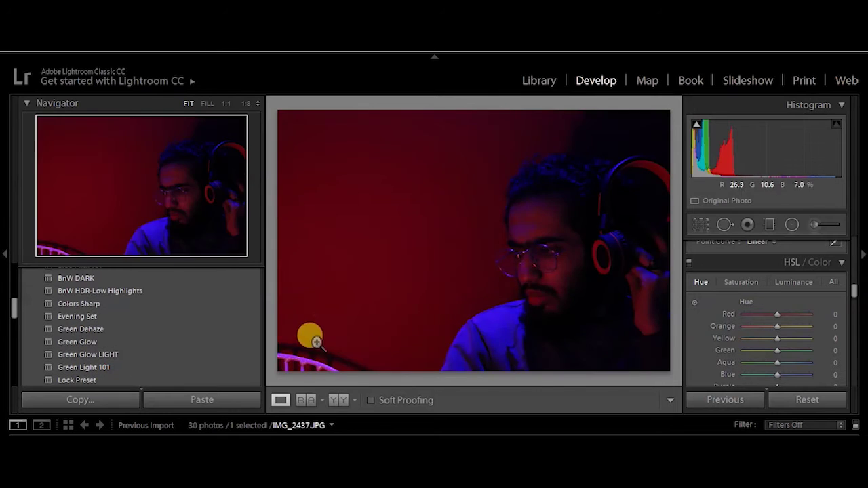
Apply Colors Sharp, set blue saturation +36 and orange luminance -28, then compare before/after.
left_click(248, 303)
left_click(737, 283)
left_click_drag(746, 314, 769, 314)
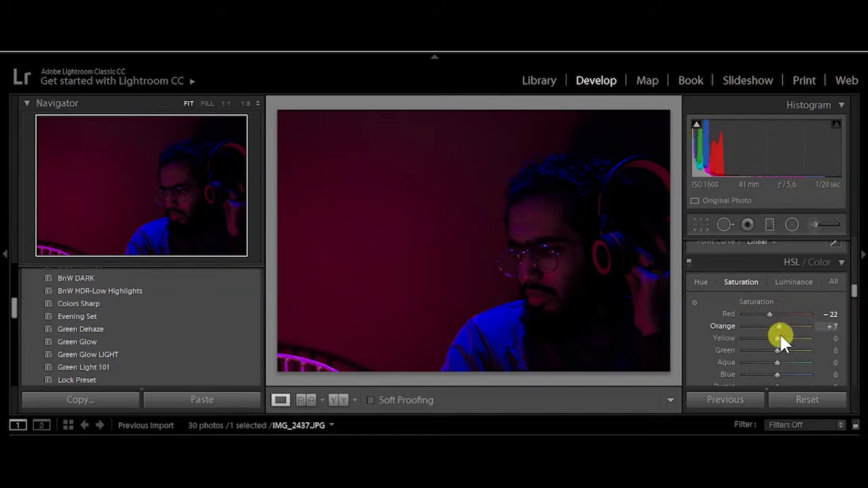
left_click_drag(801, 375, 791, 370)
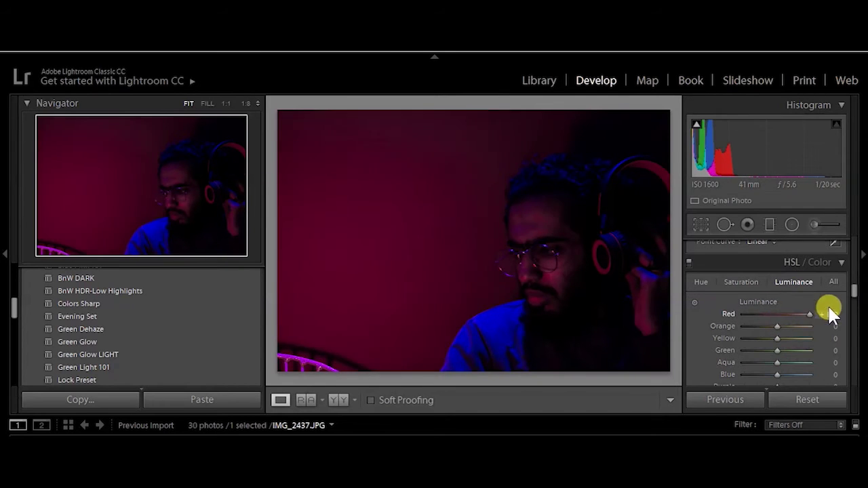
left_click_drag(762, 330, 810, 337)
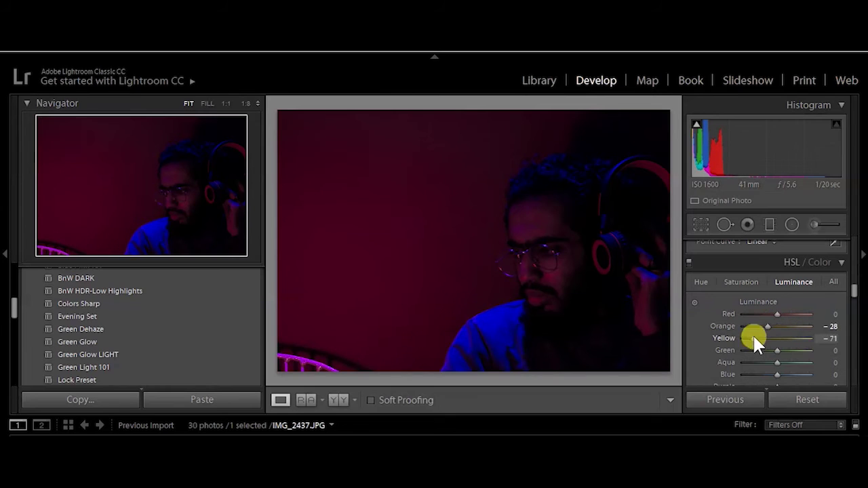
left_click_drag(807, 375, 786, 374)
key("y")
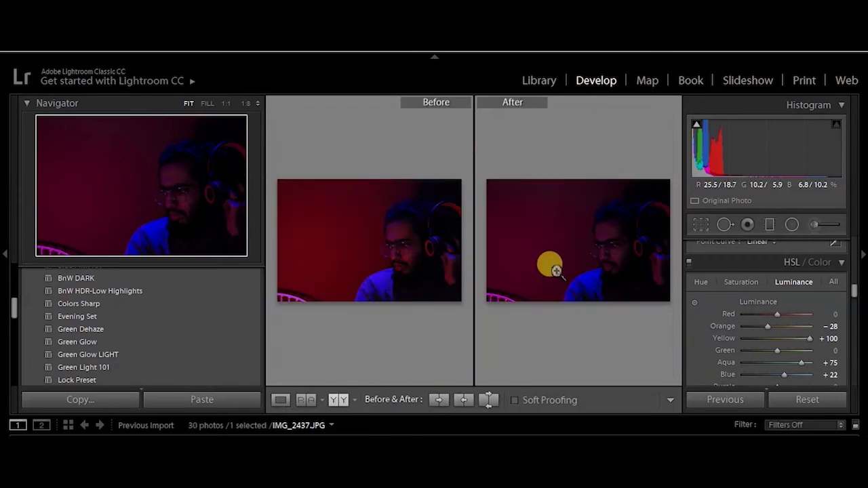
key("y")
Cut Noise Reduction Luminance from 66 to 11, check detail zoomed in, and export IMG_2437.
scroll(765, 339, "down", 5)
scroll(768, 347, "down", 3)
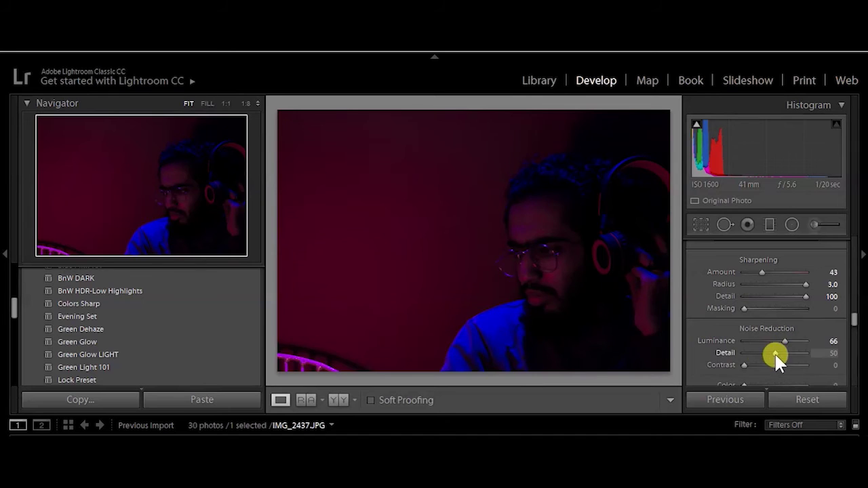
left_click_drag(788, 342, 751, 340)
left_click(541, 223)
left_click(483, 236)
key("alt+f")
left_click(78, 231)
key("Right")
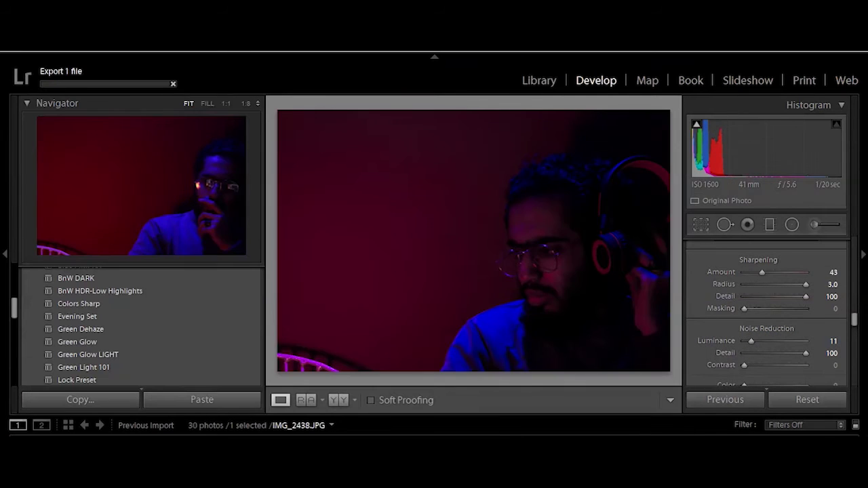
On IMG_2439, set luminance noise reduction to 23 and HSL red saturation to -30.
key("Right")
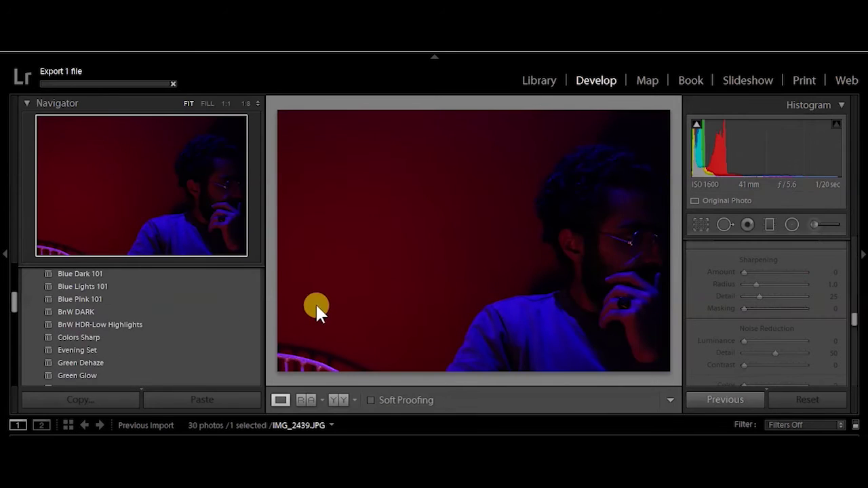
left_click(759, 341)
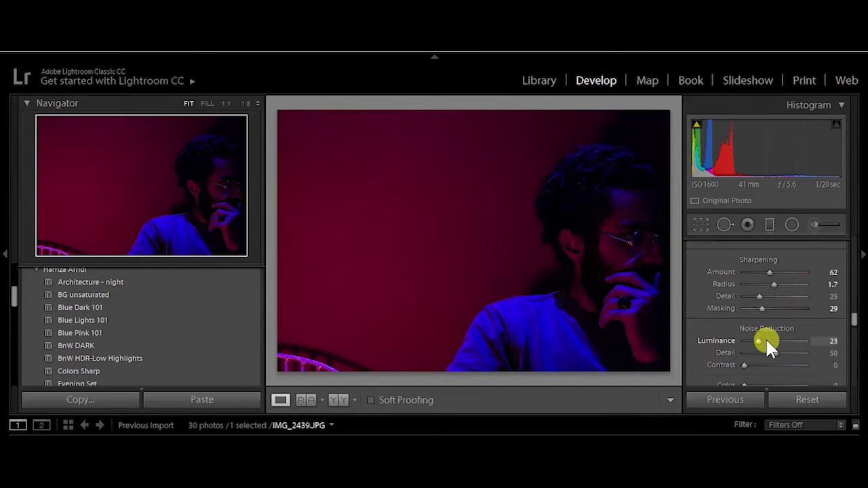
scroll(747, 286, "up", 3)
scroll(751, 296, "up", 3)
scroll(790, 292, "up", 3)
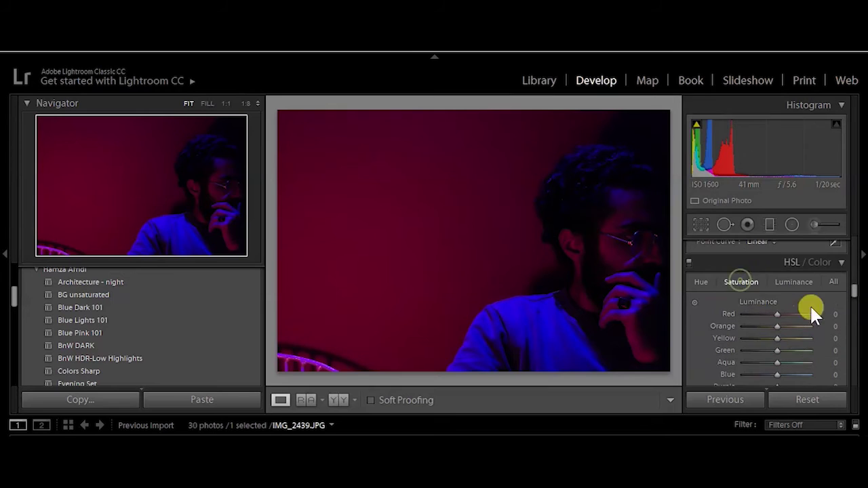
left_click_drag(837, 324, 829, 324)
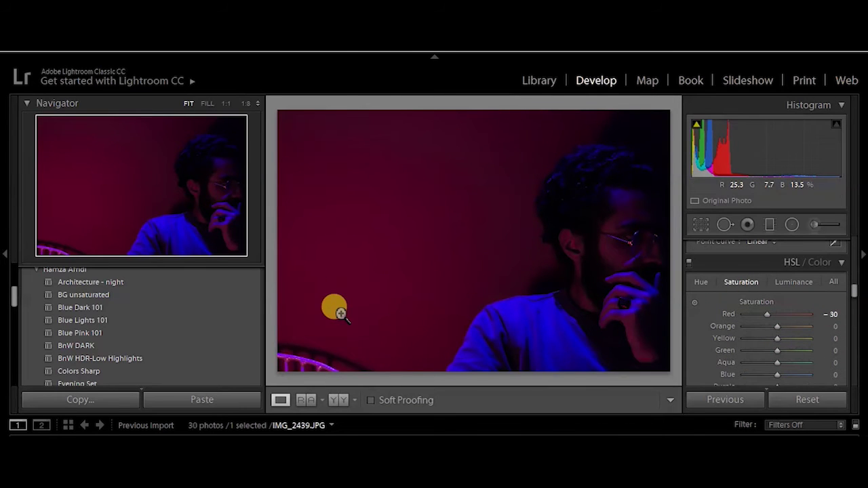
Export IMG_2439, then step forward and back to return to it.
key("ctrl+shift+e")
key("Return")
key("Right")
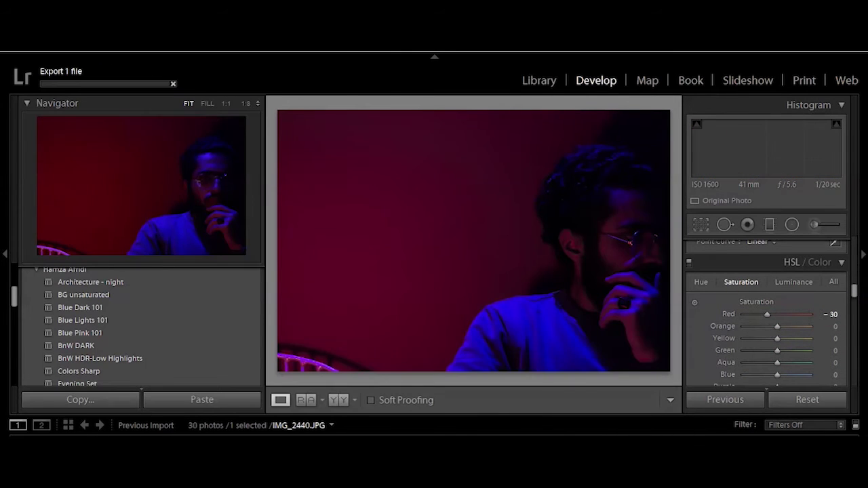
key("Left")
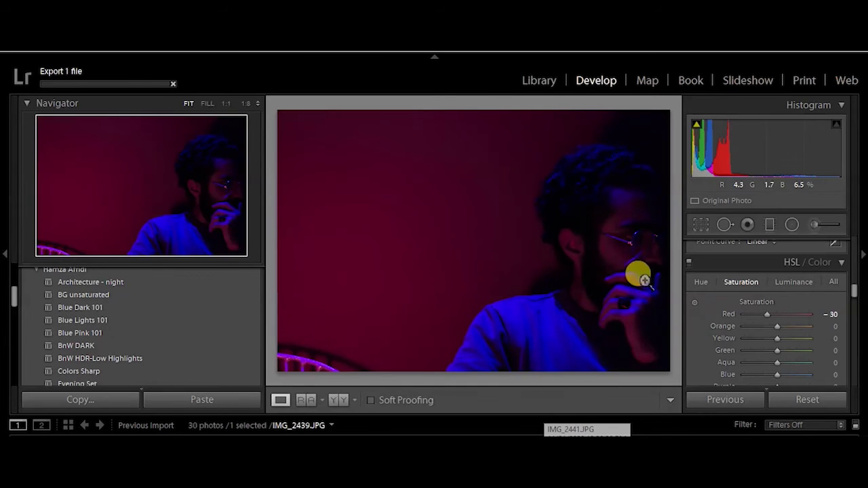
Save the current settings as a new preset, correcting its misspelled name to Blue Pink 202.
key("ctrl+shift+n")
type("Blew ")
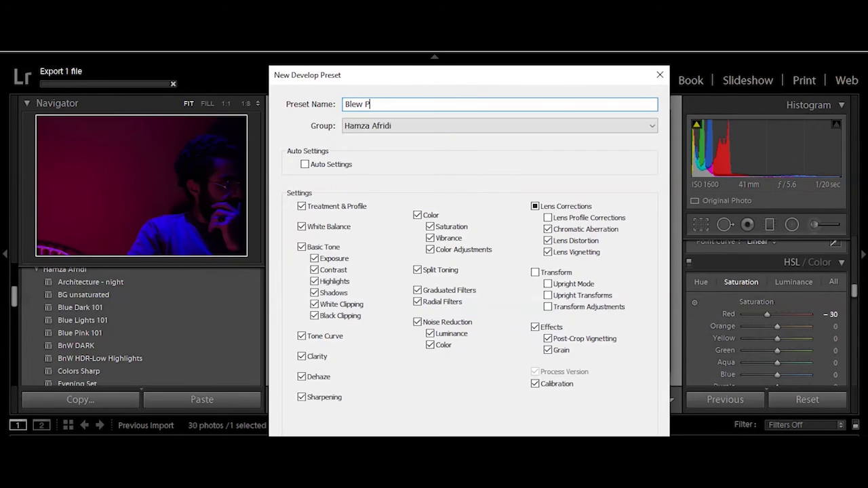
type("Pink 202")
key("Return")
right_click(68, 307)
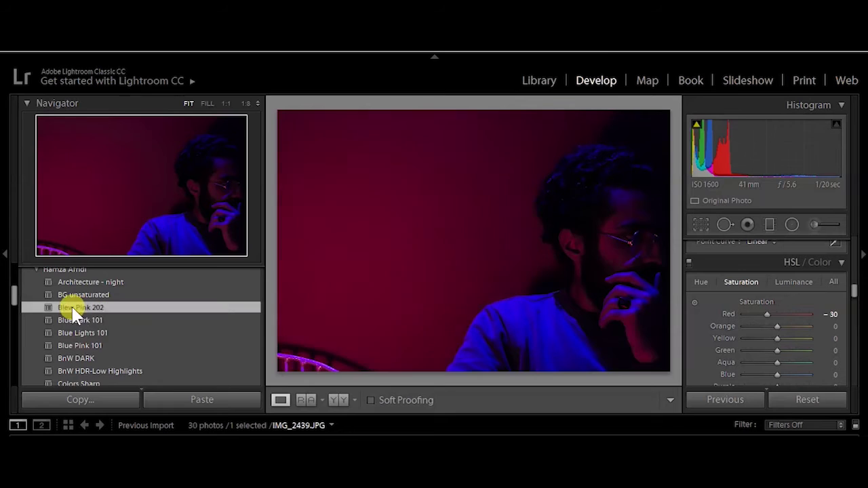
left_click(95, 318)
key("Home")
key("Right")
key("Right")
key("Right")
key("BackSpace")
key("Return")
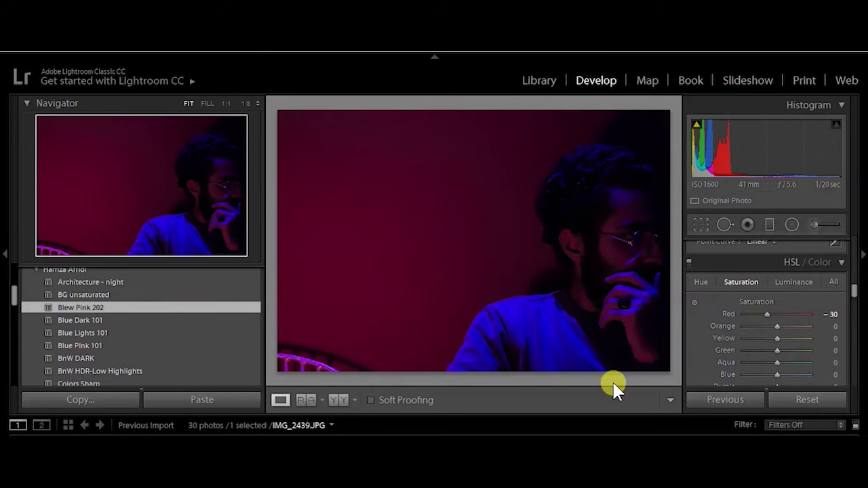
Apply Blue Pink 202 to IMG_2440 and bring up its export options.
key("Right")
left_click(252, 344)
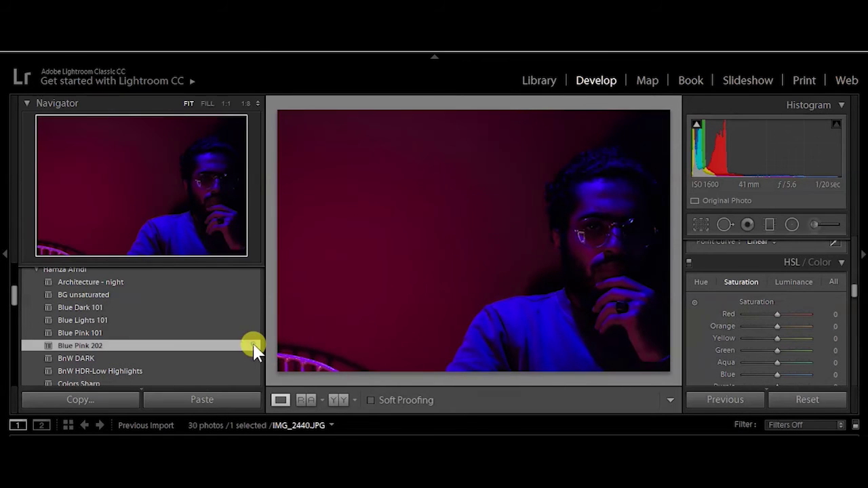
left_click(225, 218)
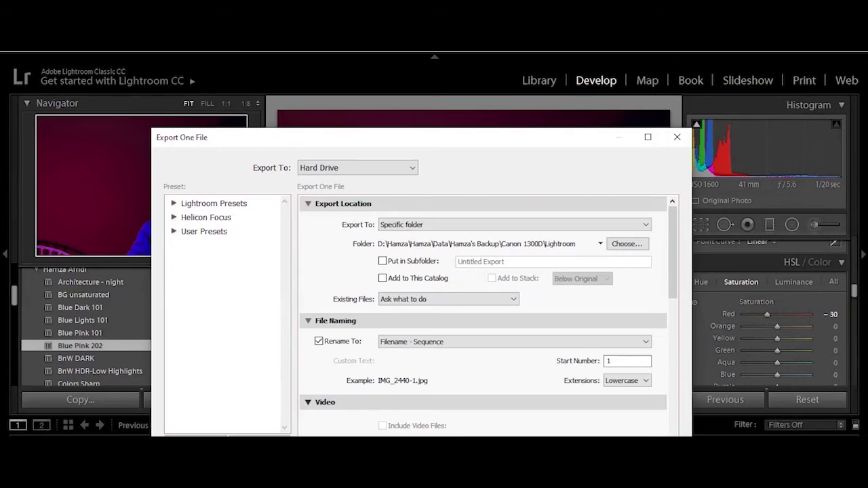
Confirm the IMG_2440 export, advance to IMG_2447 and apply Blue Pink 202.
key("Return")
key("Right")
key("Right")
key("Right")
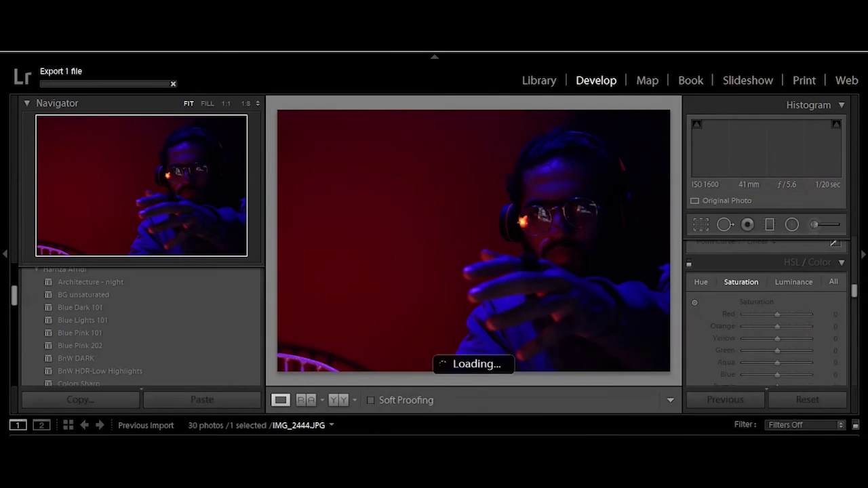
key("Right")
key("Right")
key("Right")
key("Right")
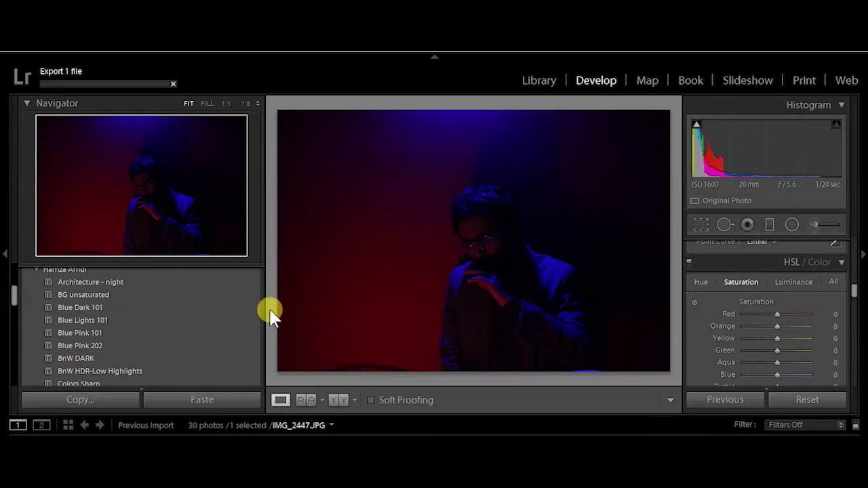
left_click(256, 345)
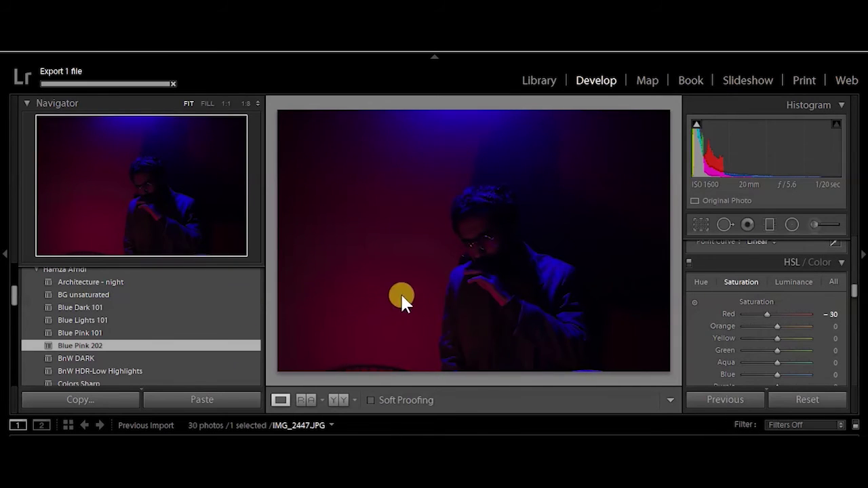
Crop IMG_2447 tighter around the subject, compare with the original, and export it.
left_click(701, 224)
left_click_drag(279, 237, 290, 237)
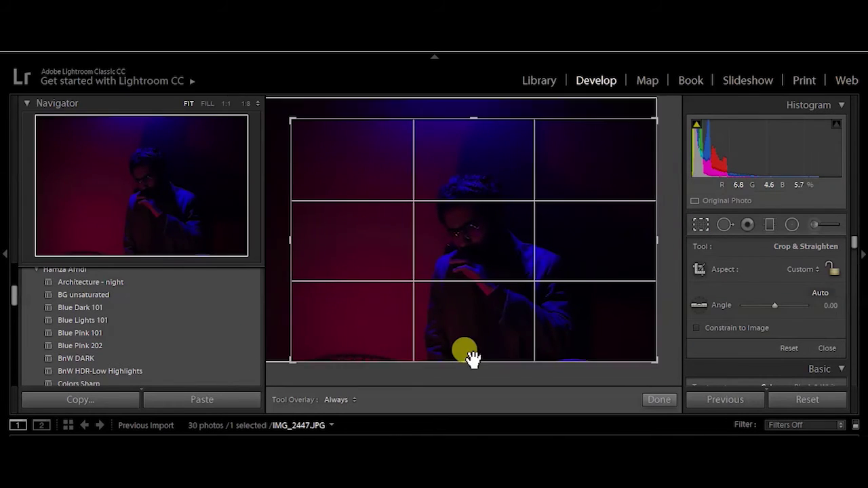
left_click(657, 400)
key("y")
key("y")
scroll(798, 351, "down", 5)
scroll(799, 352, "down", 5)
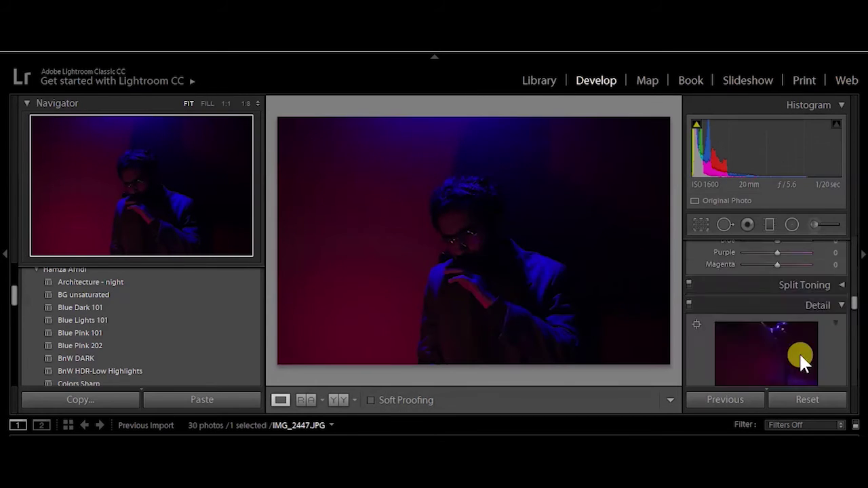
scroll(799, 352, "down", 2)
left_click(30, 62)
left_click(200, 218)
key("Return")
Make IMG_2447 black-and-white with saturation -100 and exposure +0.67.
scroll(708, 317, "up", 5)
left_click_drag(775, 331, 712, 332)
scroll(717, 302, "up", 2)
scroll(718, 302, "up", 2)
mouse_move(793, 360)
left_mouse_down()
mouse_move(770, 341)
mouse_move(782, 333)
left_mouse_up()
key("y")
key("y")
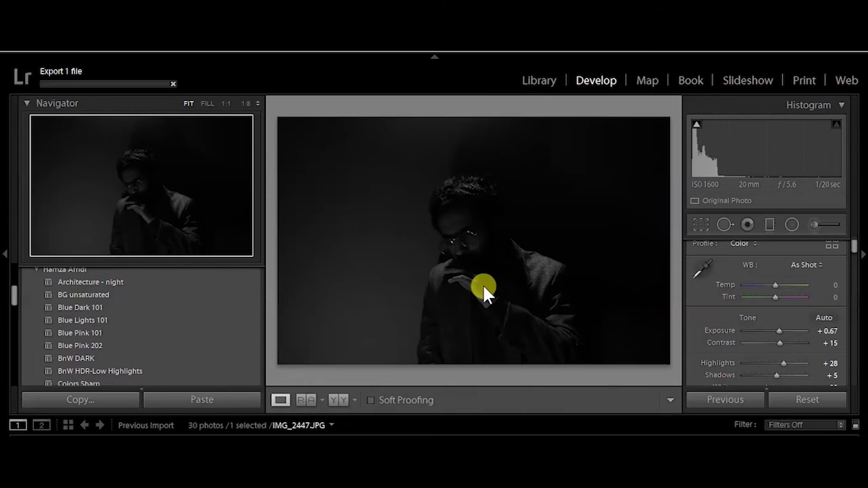
Export the black-and-white IMG_2447 under a unique file name and move on.
key("alt+f")
left_click(219, 219)
key("Return")
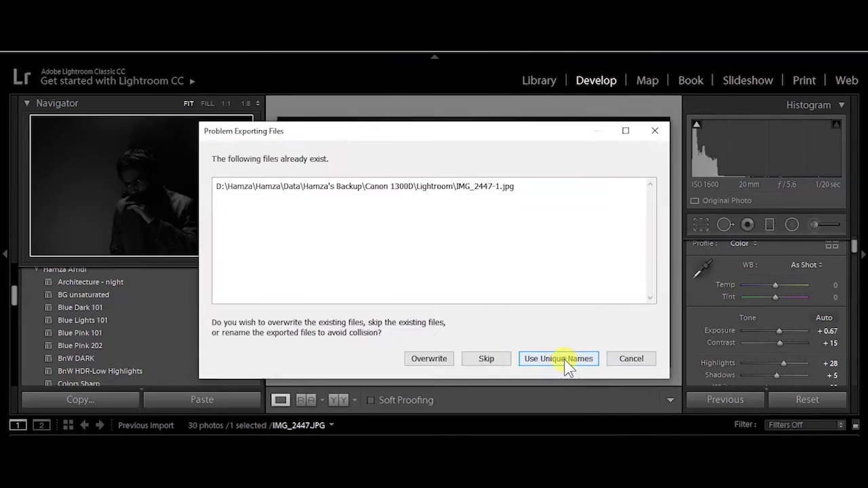
left_click(567, 359)
scroll(715, 362, "down", 2)
key("Right")
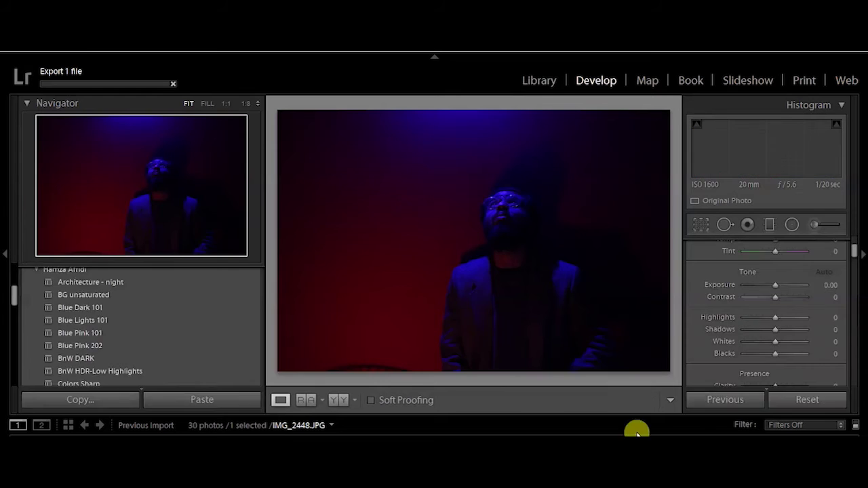
Apply Blue Pink 202 to the next photo, then paste black-and-white settings onto IMG_2447.
key("Right")
key("Right")
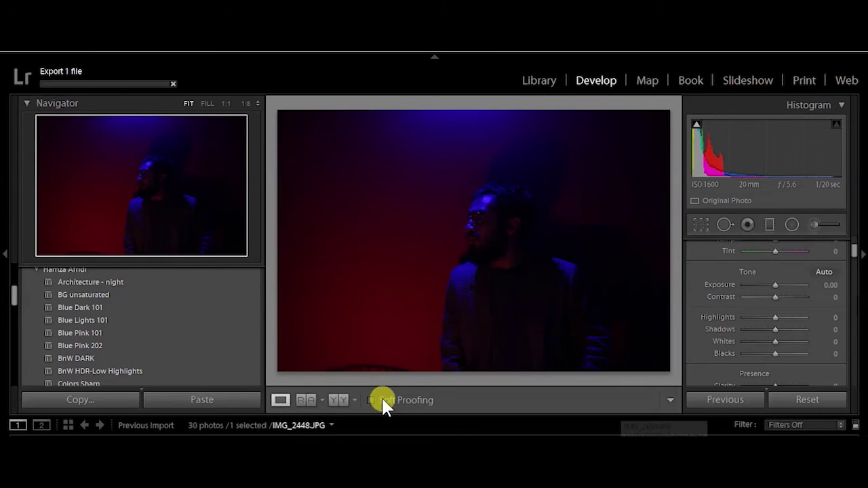
left_click(238, 345)
key("r")
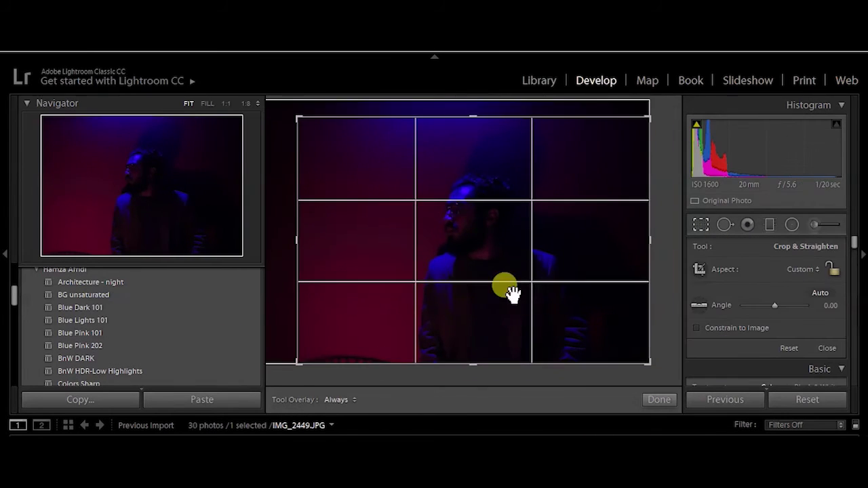
key("r")
key("Left")
key("Left")
key("ctrl+shift+v")
Save the settings as preset Blue Pink 202 BnW and apply it to IMG_2449.
key("ctrl+shift+n")
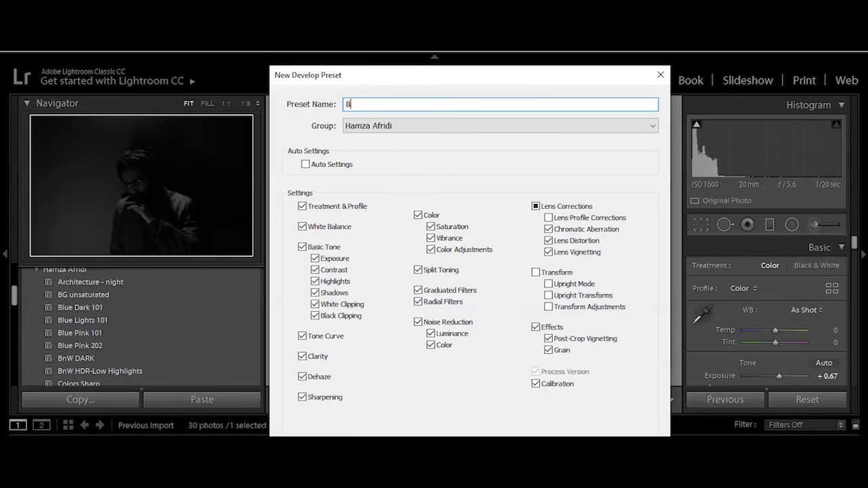
type("W")
key("Return")
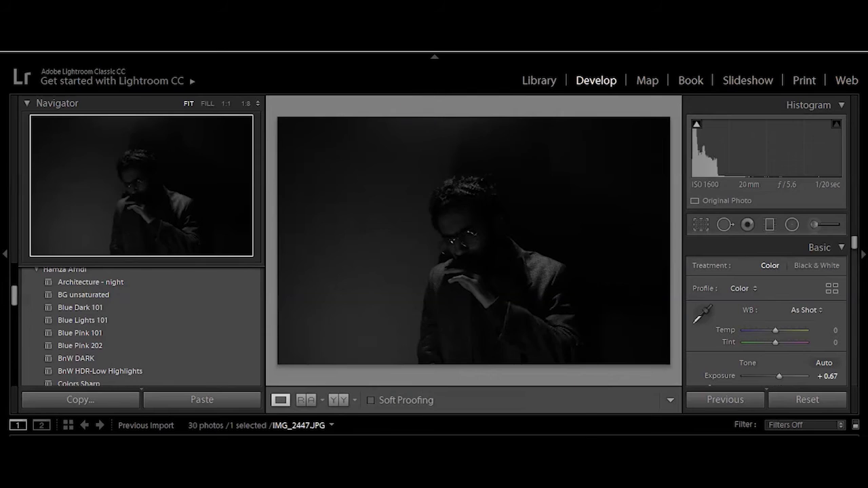
key("ctrl+alt+shift+e")
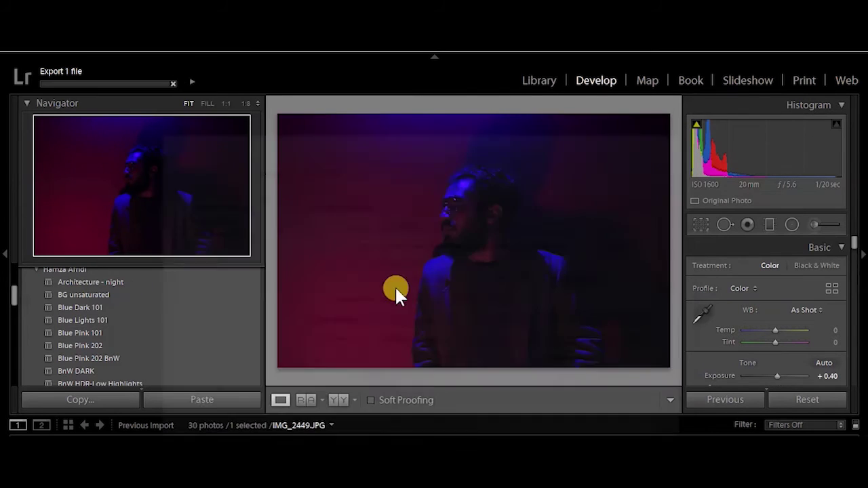
left_click(246, 358)
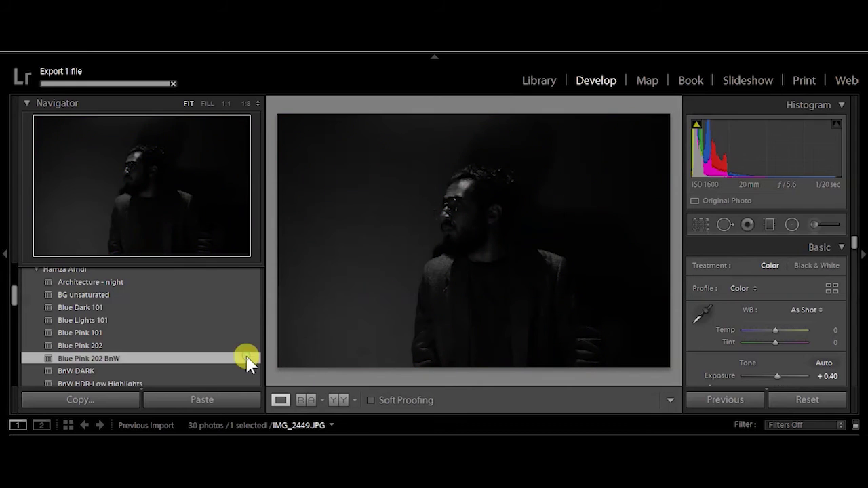
Export the black-and-white IMG_2449, resolving the existing-file conflict, and move to IMG_2451.
key("alt+f")
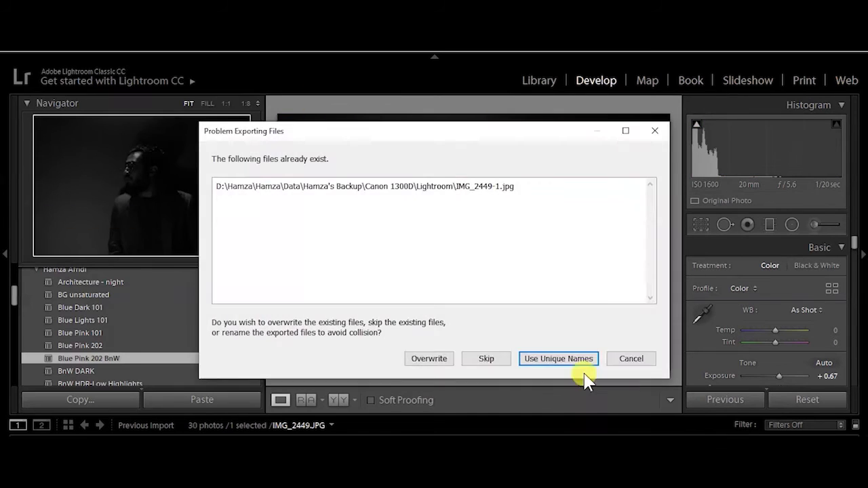
left_click(581, 378)
key("Right")
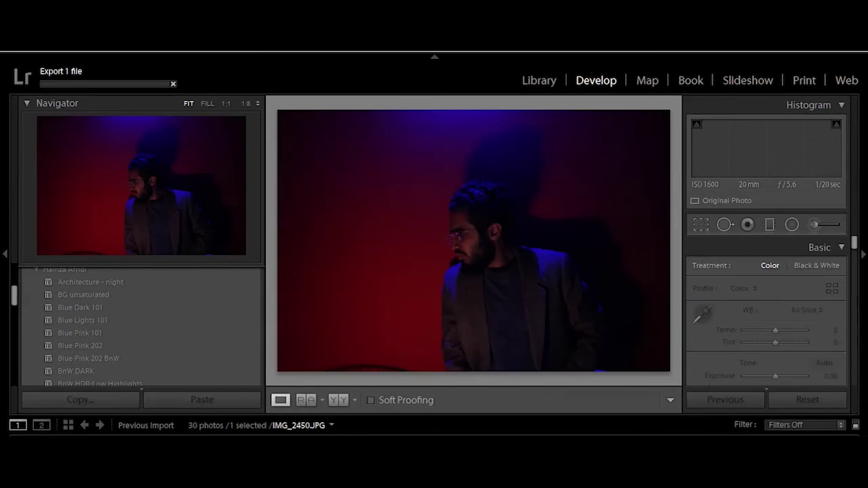
key("Right")
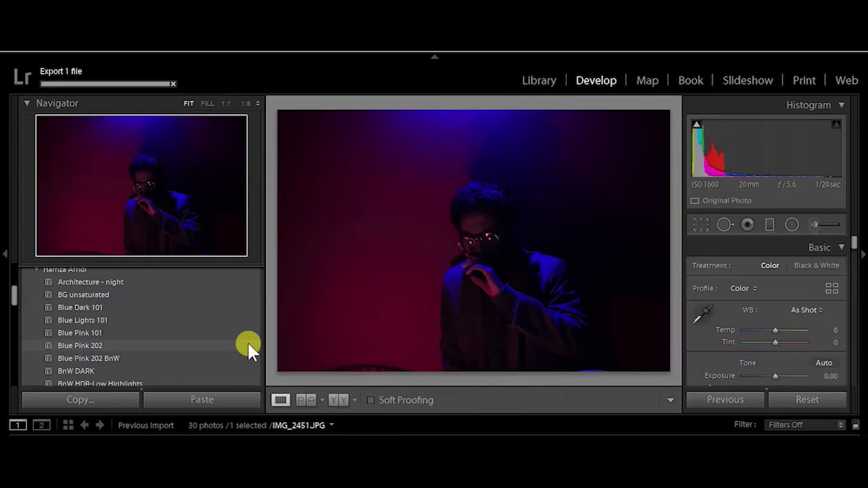
Apply Blue Pink 202 to IMG_2451 and crop it, undoing the last crop change.
left_click(248, 346)
key("r")
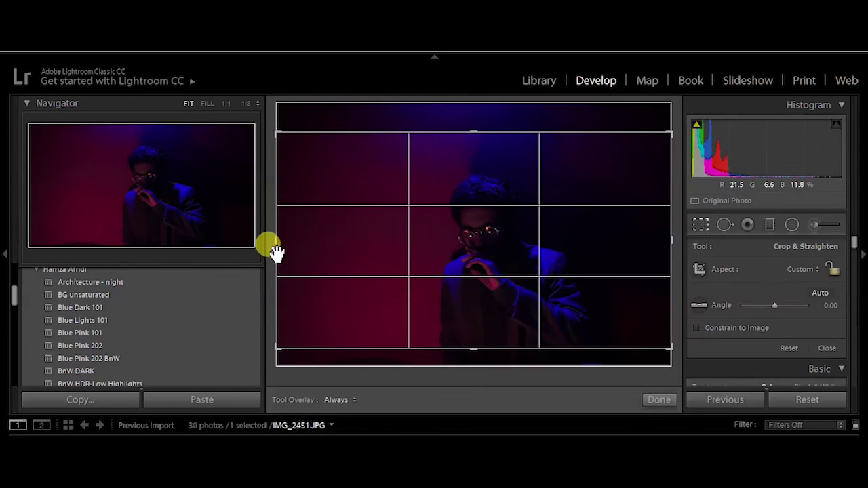
left_click_drag(272, 248, 341, 249)
left_click(655, 400)
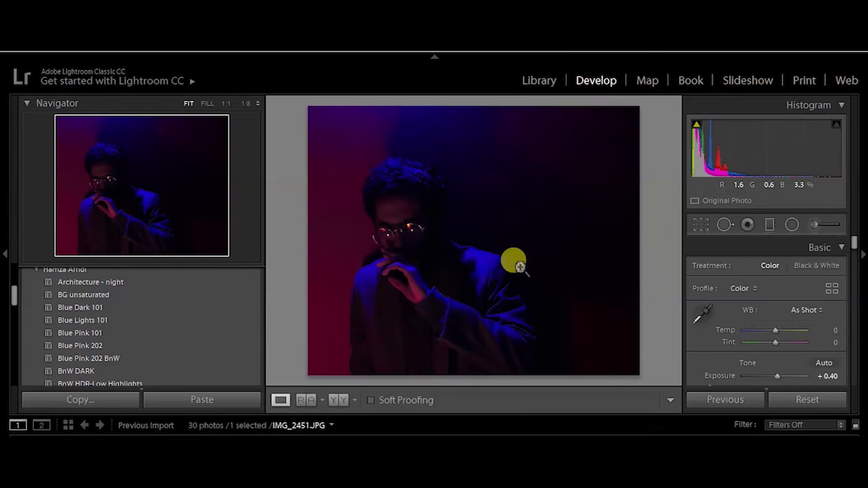
key("ctrl+z")
Export IMG_2451 and move on to IMG_2453.
key("ctrl+shift+e")
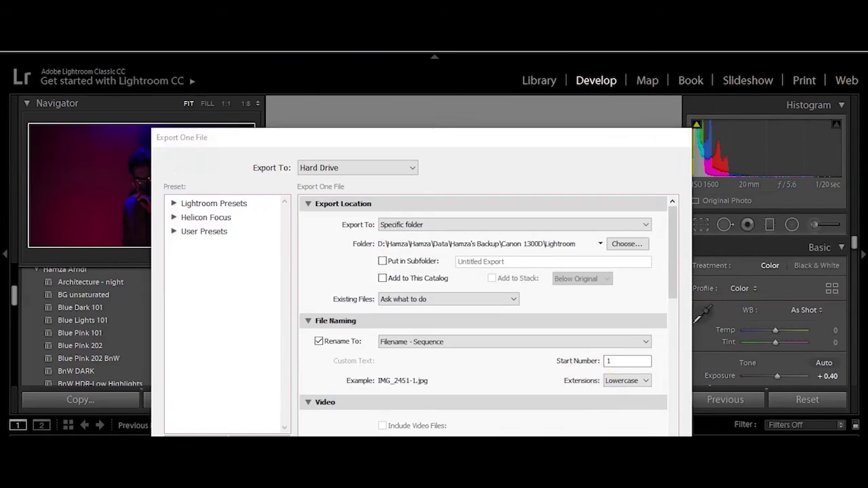
key("Return")
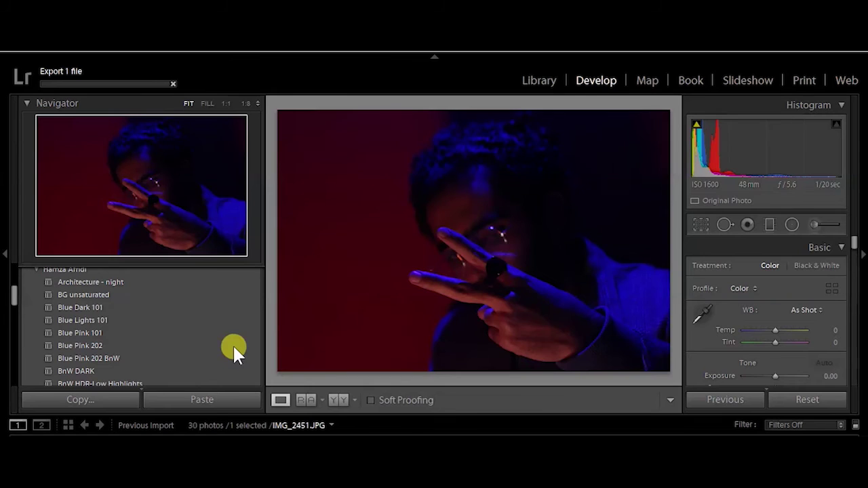
key("Right")
key("Right")
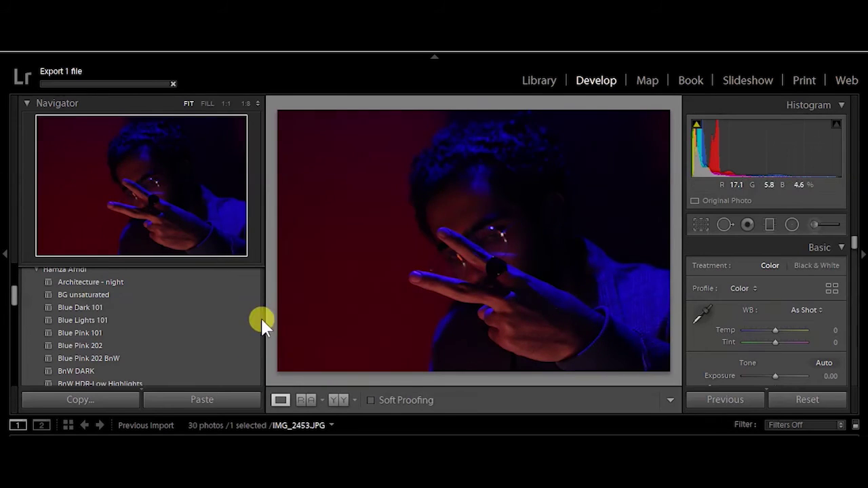
Give IMG_2453 Blue Lights 101 with a more negative Red hue and export it.
left_click(257, 320)
scroll(795, 298, "down", 5)
scroll(795, 298, "down", 5)
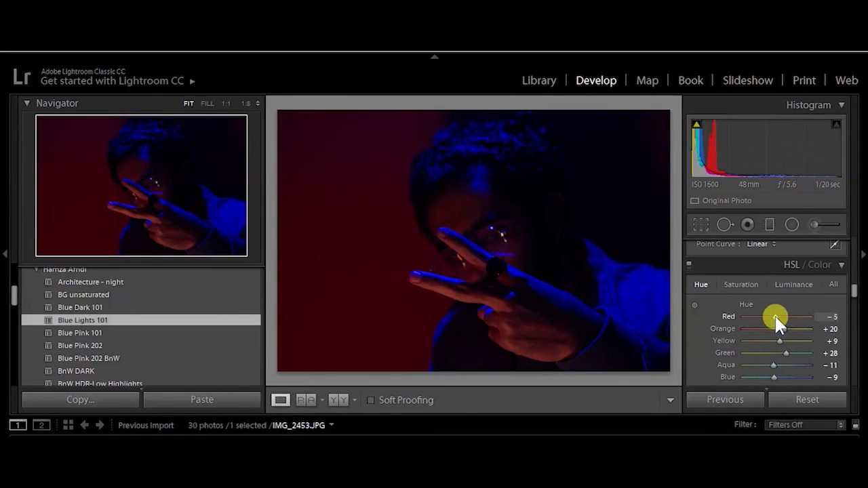
left_click_drag(776, 318, 769, 316)
key("ctrl+alt+shift+e")
key("Right")
key("Right")
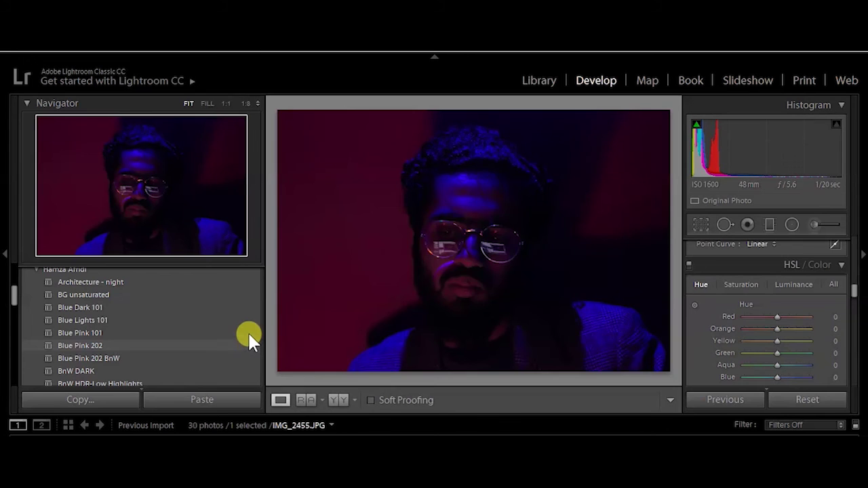
Apply Blue Pink 202 to IMG_2455 and auto-straighten it in the crop tool.
left_click(246, 341)
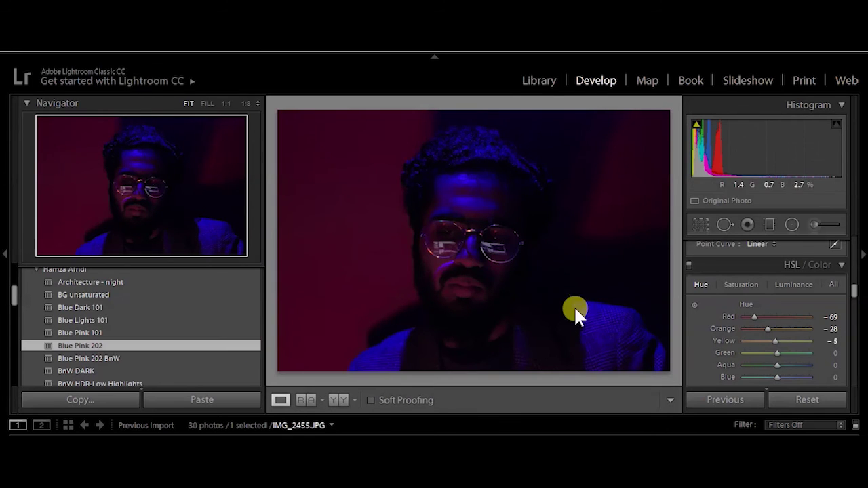
left_click(702, 224)
left_click(820, 296)
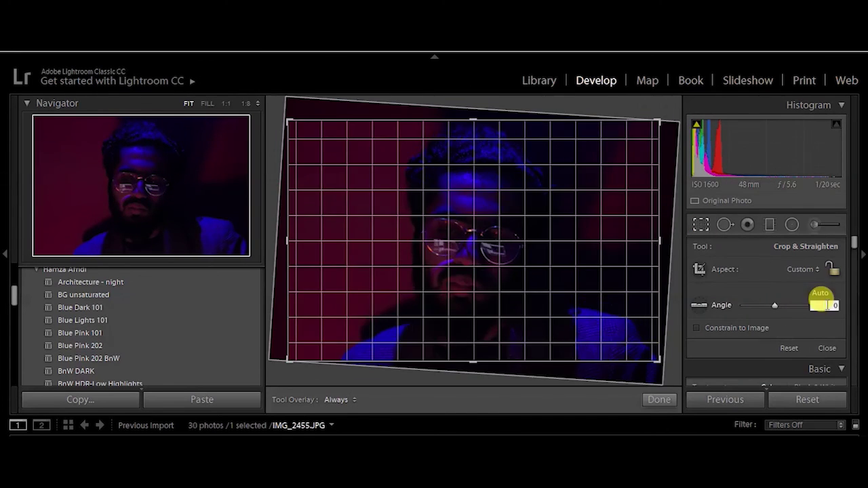
left_click(656, 400)
Export colour and black-and-white versions of IMG_2455, then apply Blue Pink 202 to IMG_2456.
key("alt+f")
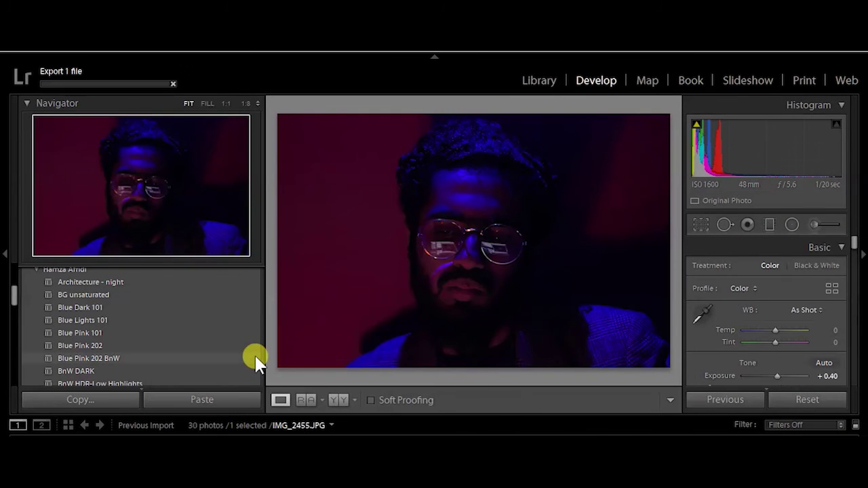
left_click(256, 359)
key("alt+f")
left_click(384, 229)
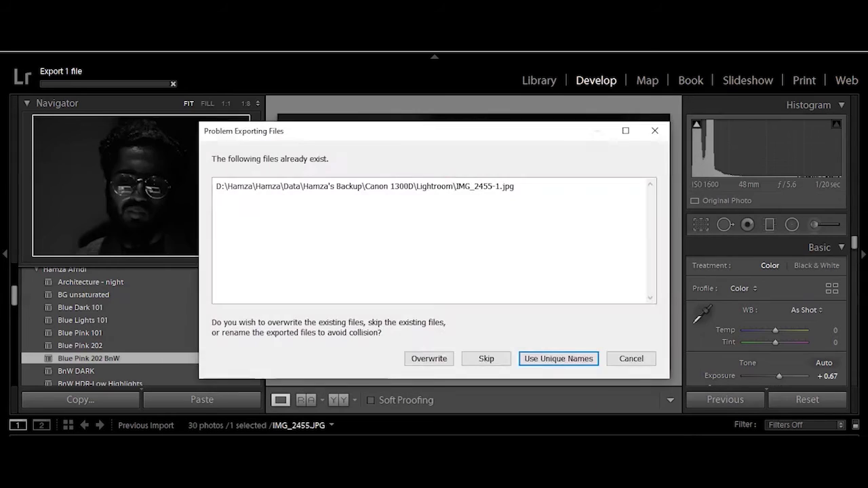
key("Return")
key("Right")
left_click(245, 342)
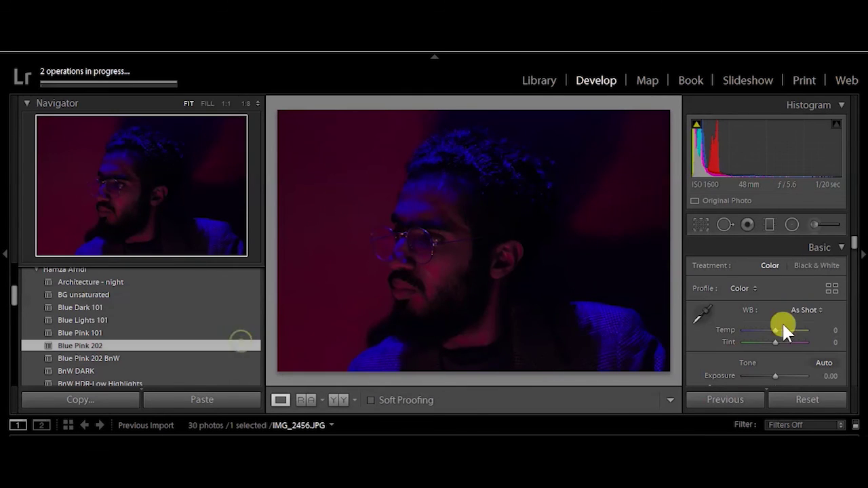
Set IMG_2456's HSL Red saturation to -30 and export the colour version.
scroll(713, 321, "down", 5)
scroll(751, 316, "down", 5)
left_click(833, 319)
left_click(832, 319)
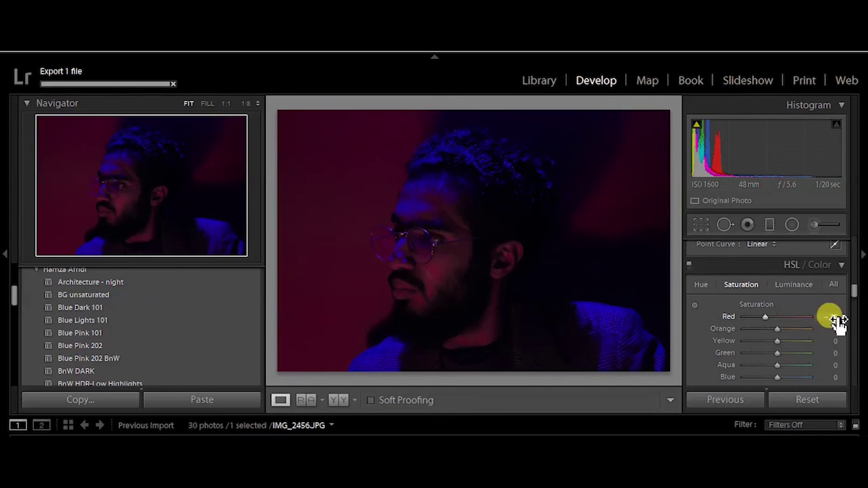
left_click(441, 262)
left_click(407, 252)
key("alt+f")
left_click(56, 231)
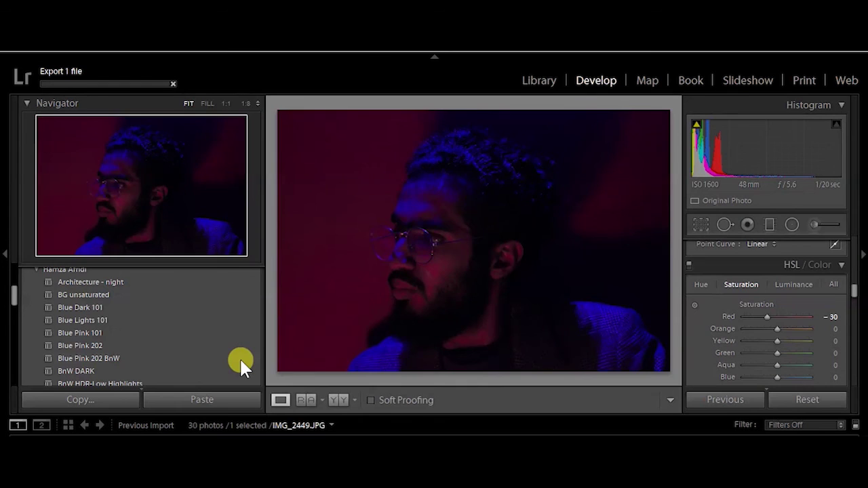
Apply Blue Pink 202 BnW to IMG_2456 and export it, resolving the existing-file conflict.
left_click(239, 358)
key("alt+f")
left_click(162, 216)
key("Return")
left_click(555, 360)
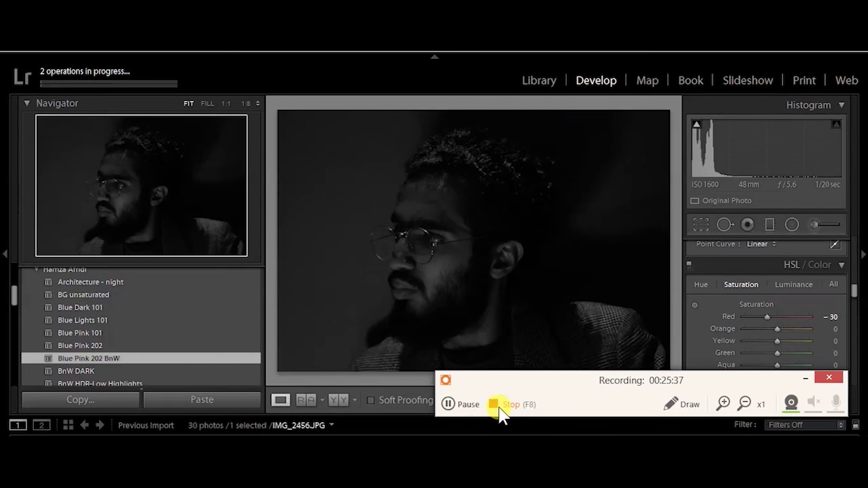
left_click(499, 405)
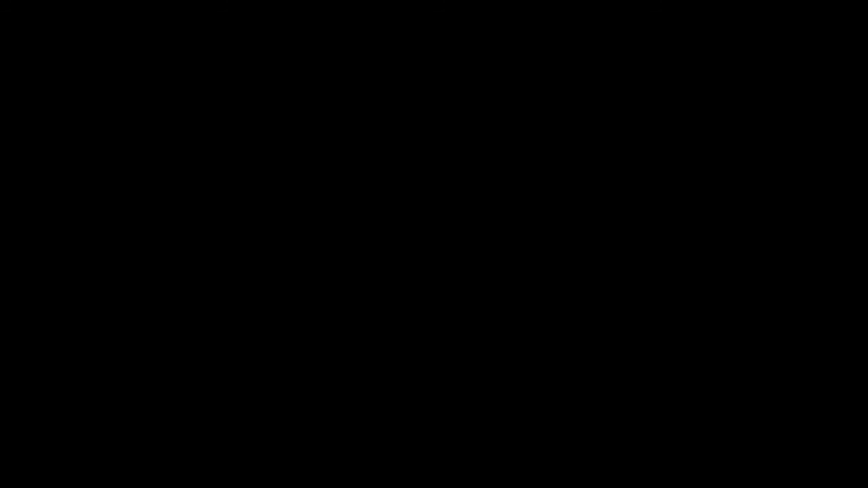